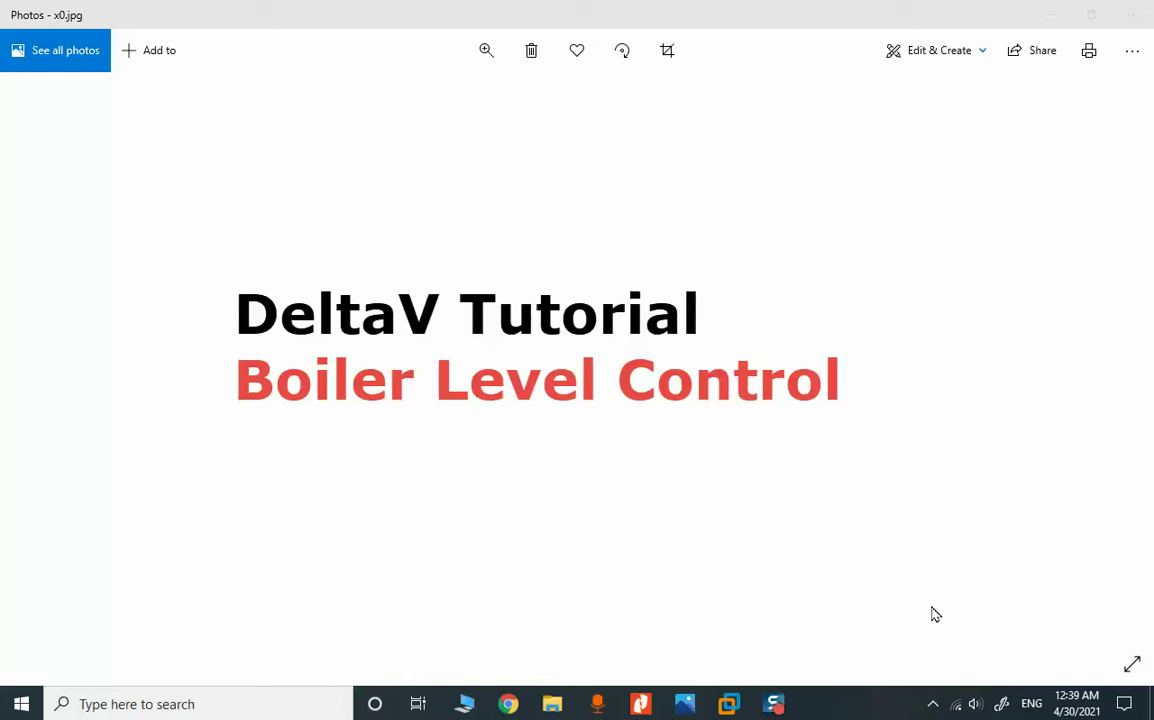
- Advance Windows Photos from the DeltaV Tutorial title slide to the boiler diagram x2.jpg
click(1111, 375)
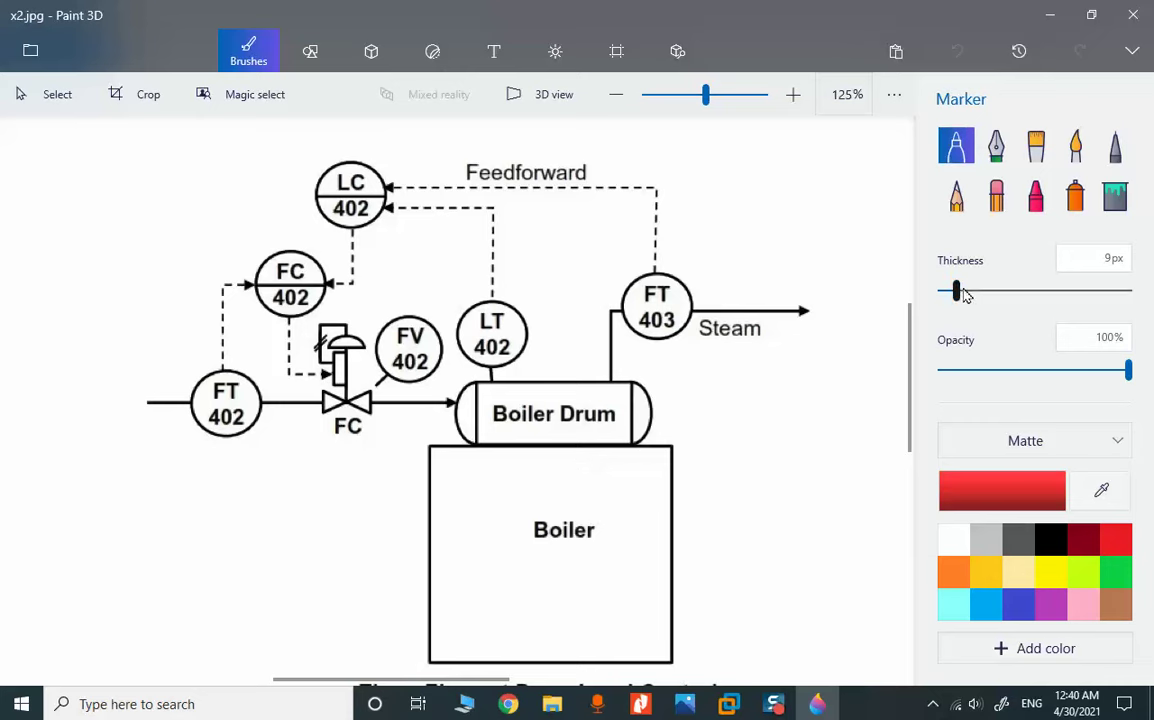
- Set the marker thickness to 6 px and draw a red dashed water-level line across the Boiler Drum
drag(962, 290, 956, 291)
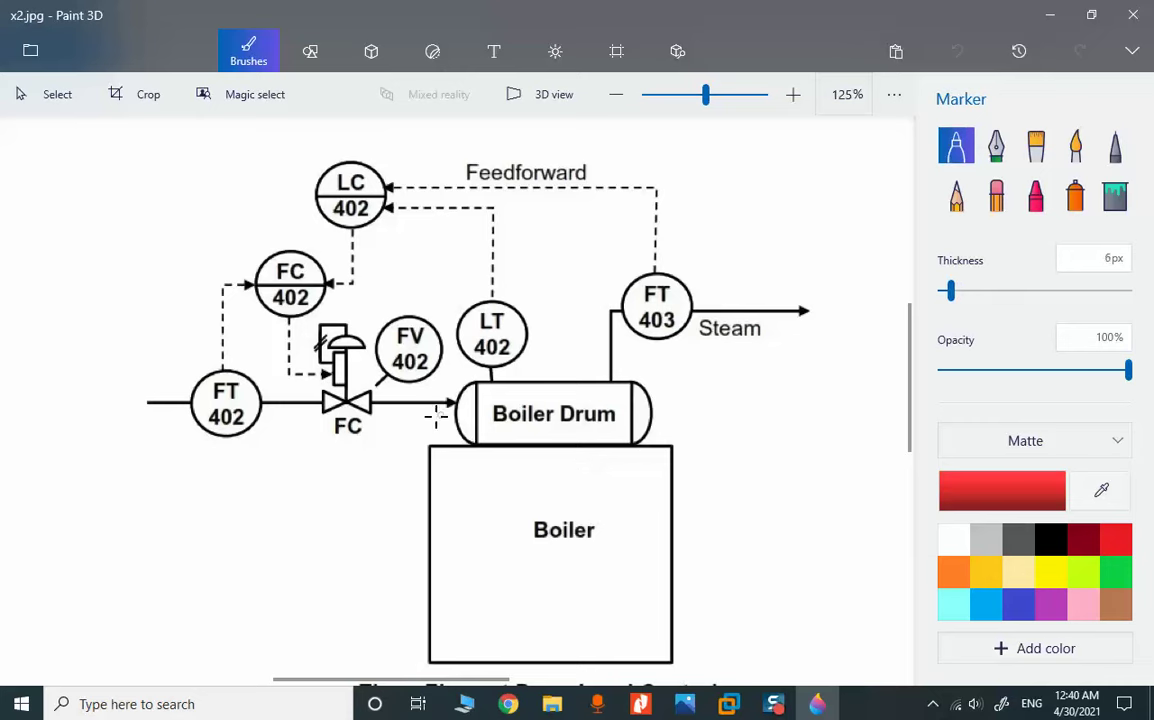
drag(436, 417, 664, 413)
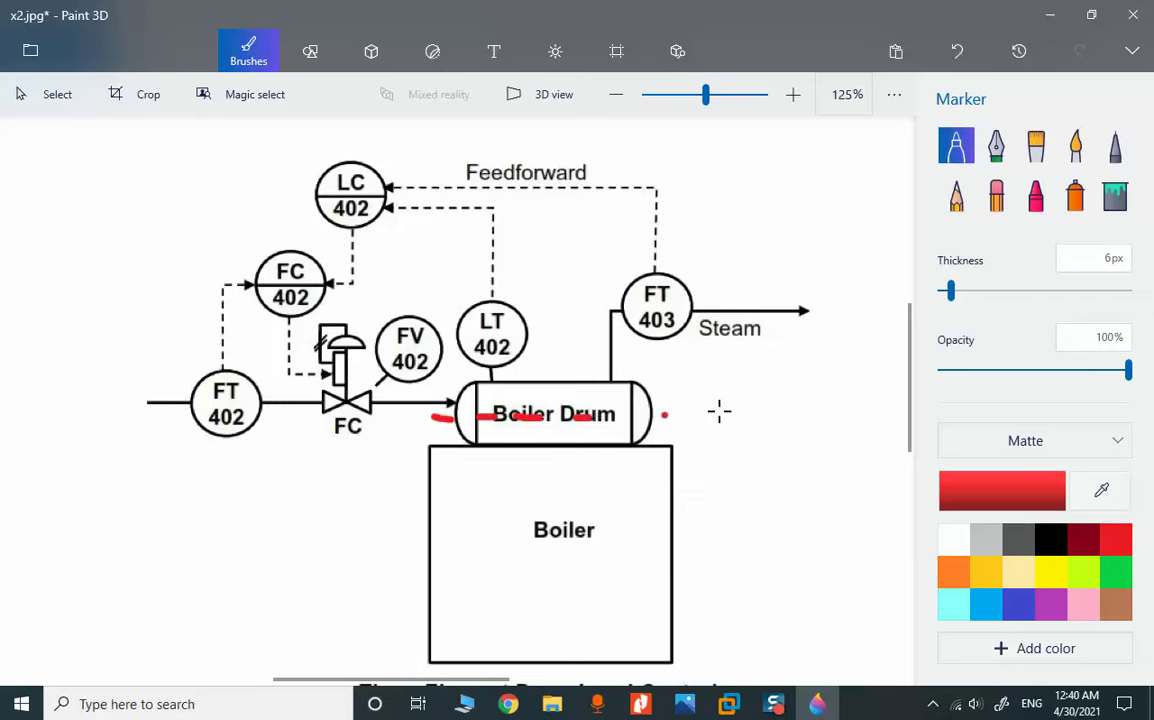
drag(765, 412, 398, 415)
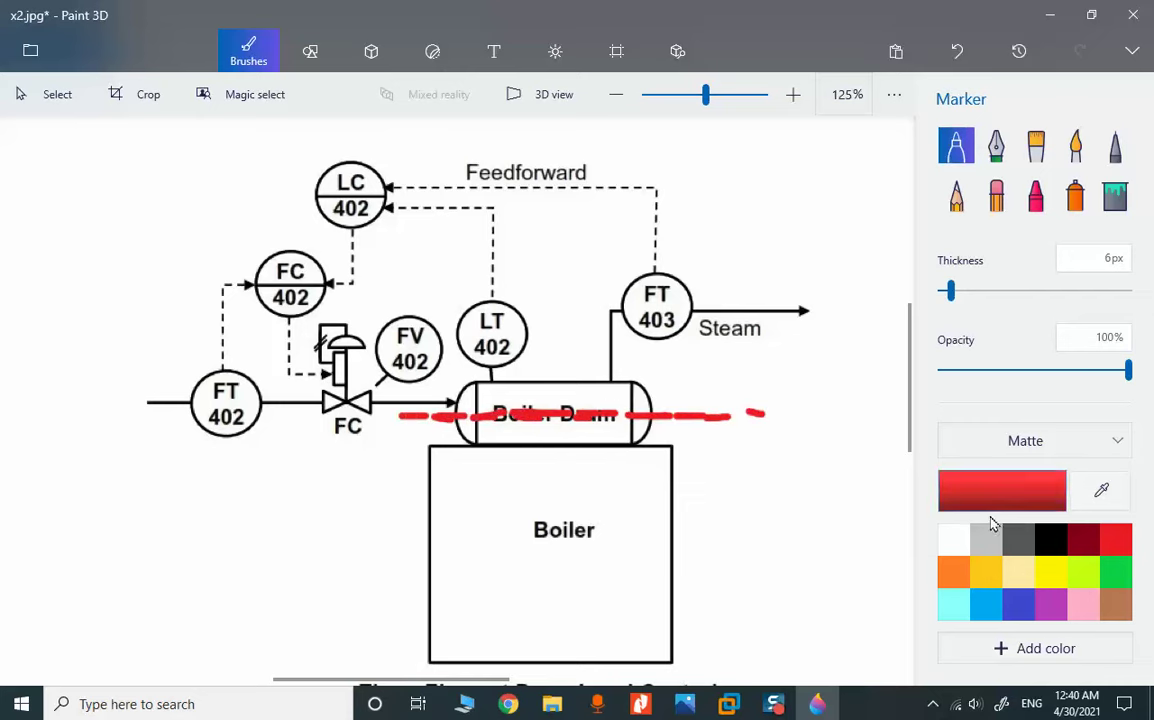
- Trace steam past FT 403 in blue and feedwater past FT 402 in green, then undo the sketches
click(1019, 604)
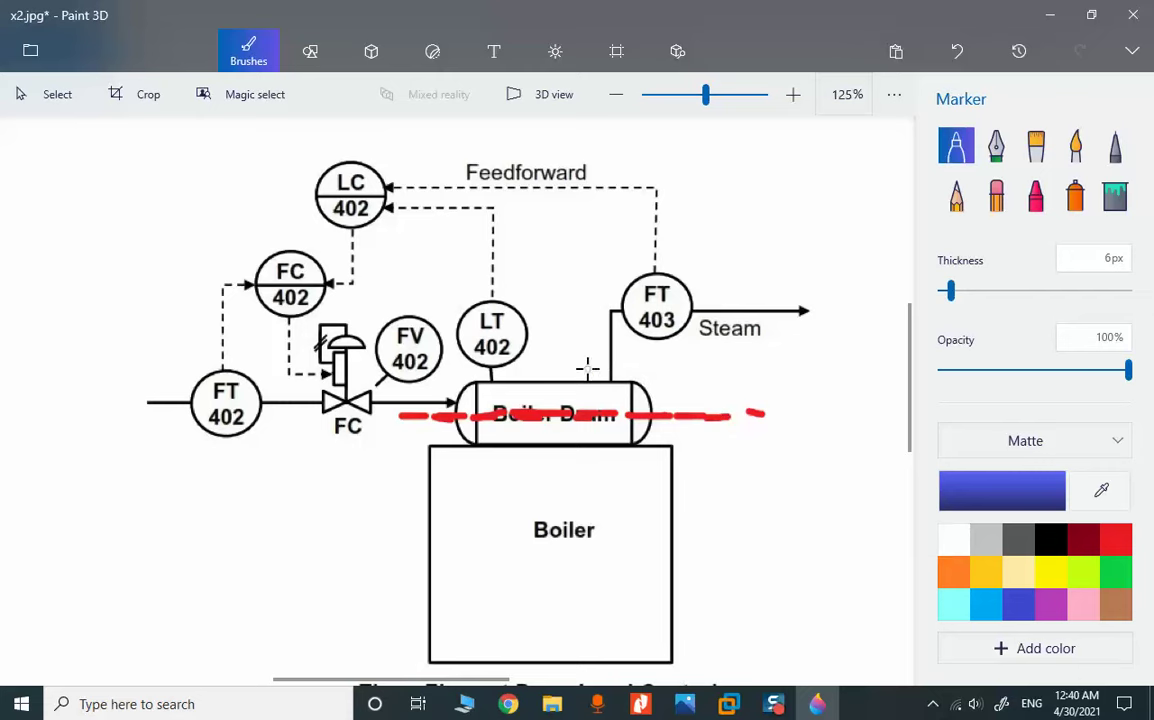
mouse_move(588, 368)
mouse_down()
mouse_move(573, 279)
mouse_move(726, 258)
mouse_move(700, 247)
mouse_move(712, 270)
mouse_move(748, 267)
mouse_up()
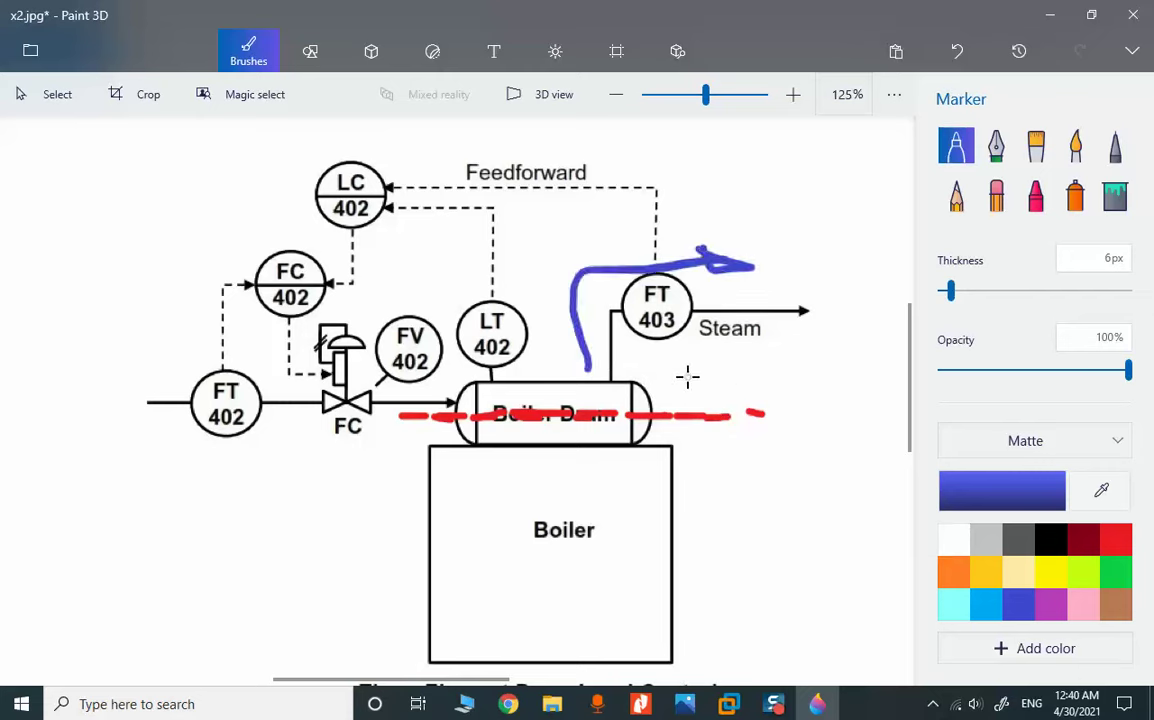
click(1116, 571)
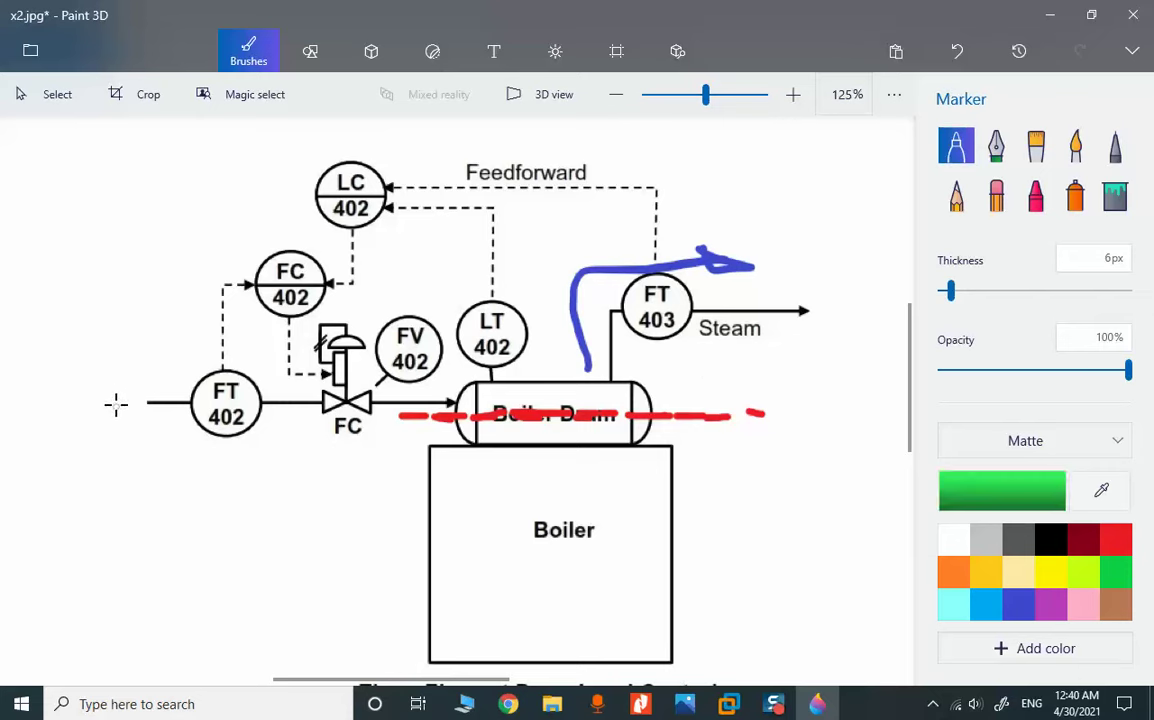
mouse_move(113, 404)
mouse_down()
mouse_move(227, 455)
mouse_move(288, 442)
mouse_move(335, 399)
mouse_move(480, 385)
mouse_move(466, 395)
mouse_up()
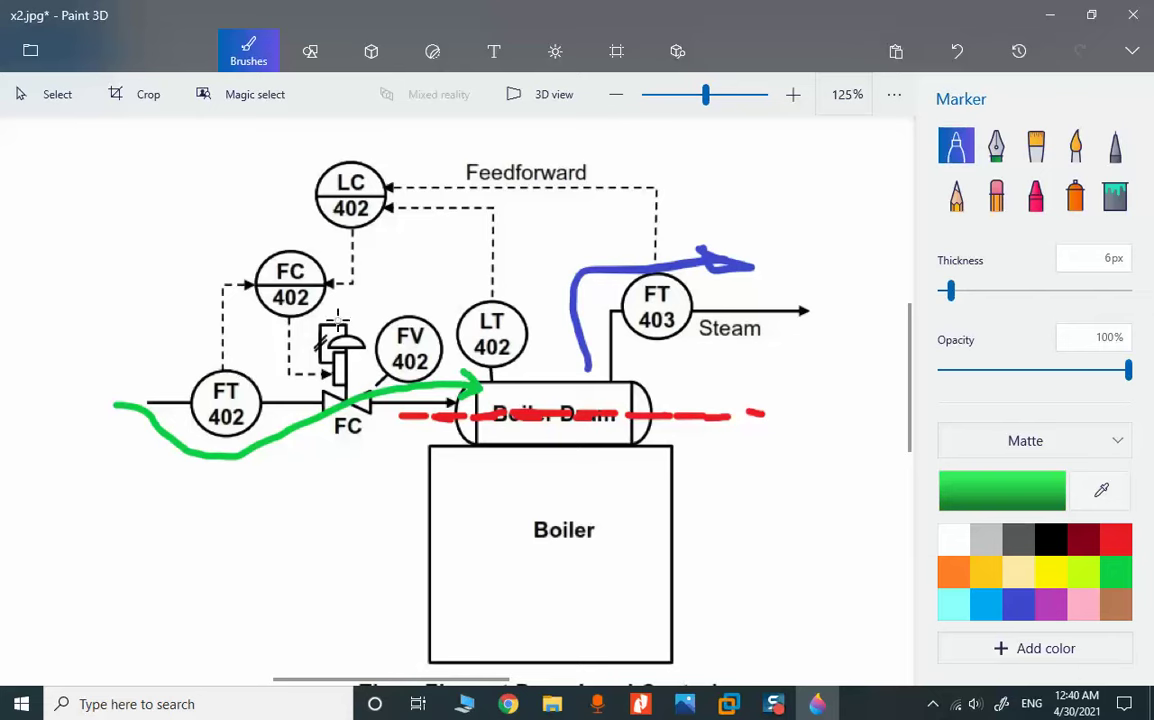
key(ctrl+z)
key(ctrl+z)
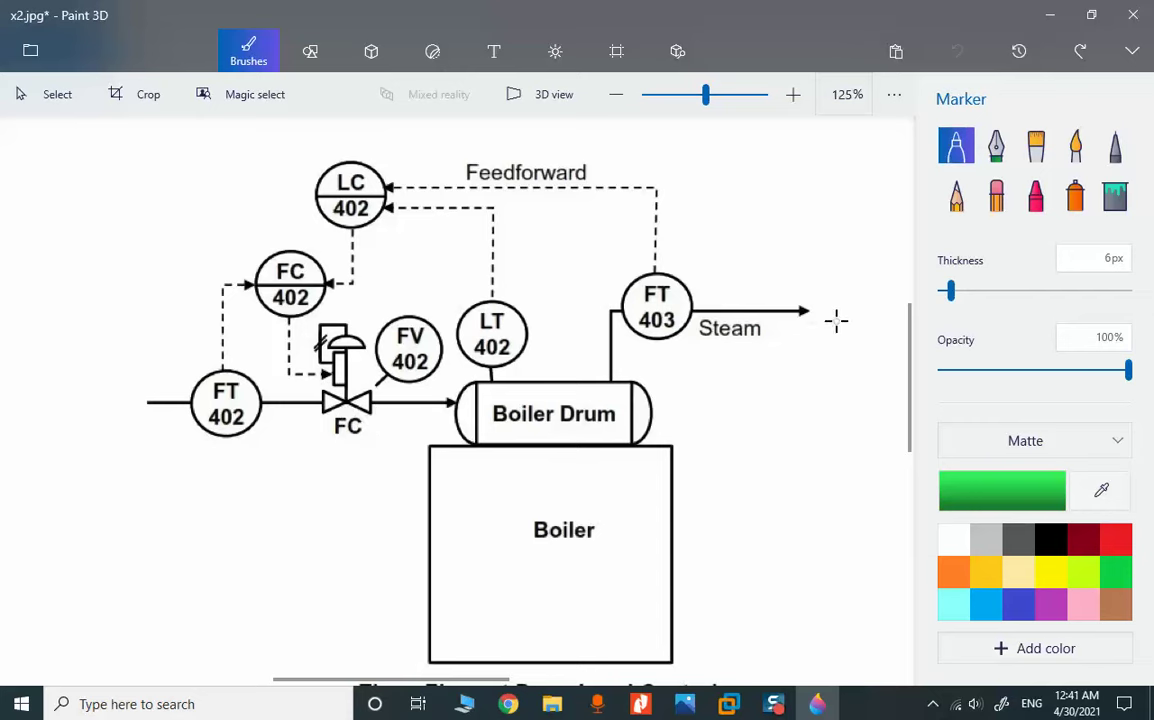
click(1115, 540)
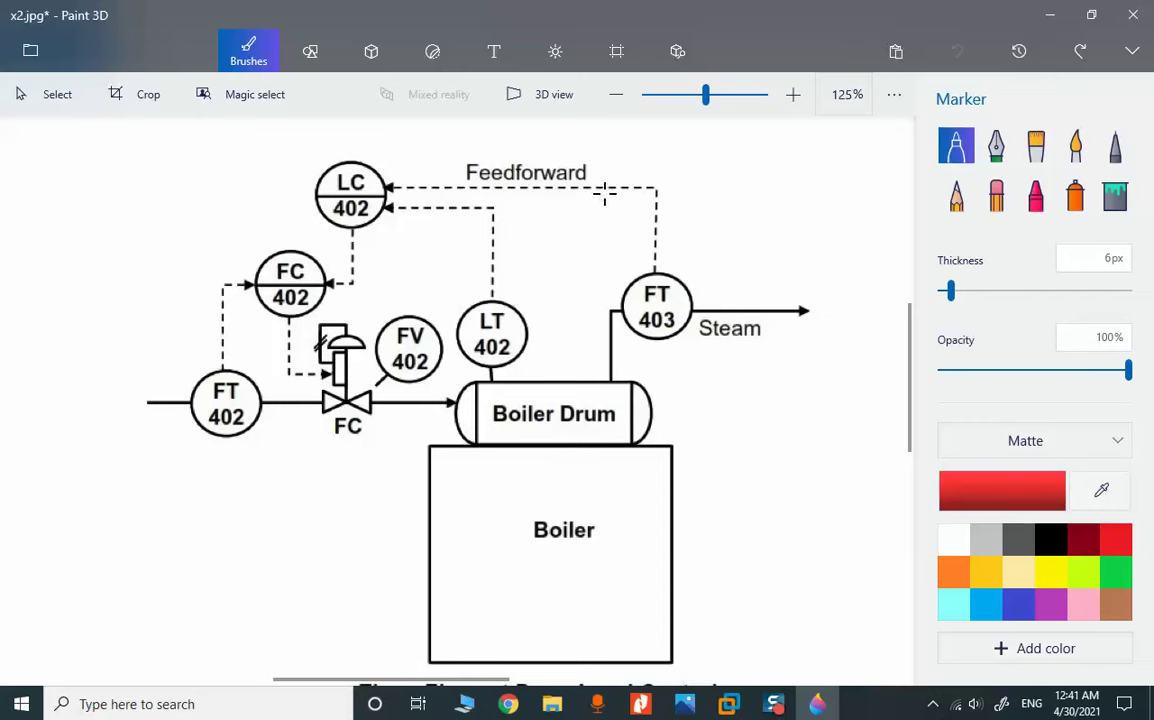
mouse_move(627, 164)
mouse_down()
mouse_move(598, 213)
mouse_move(637, 213)
mouse_up()
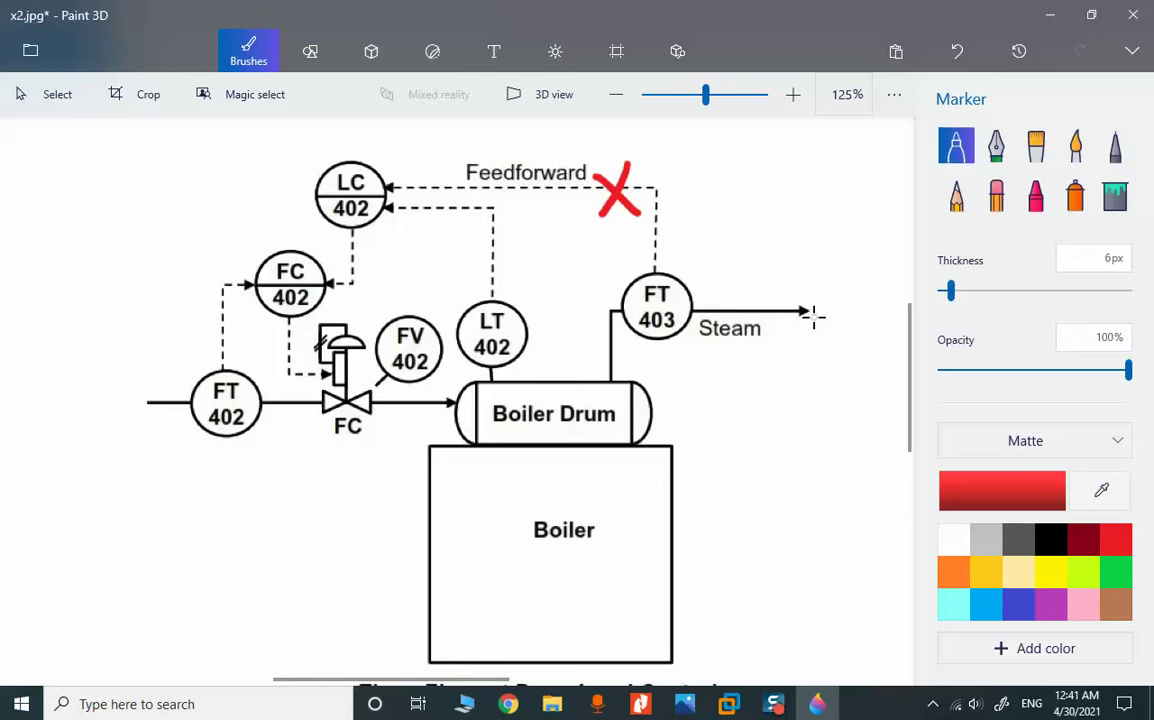
click(1015, 602)
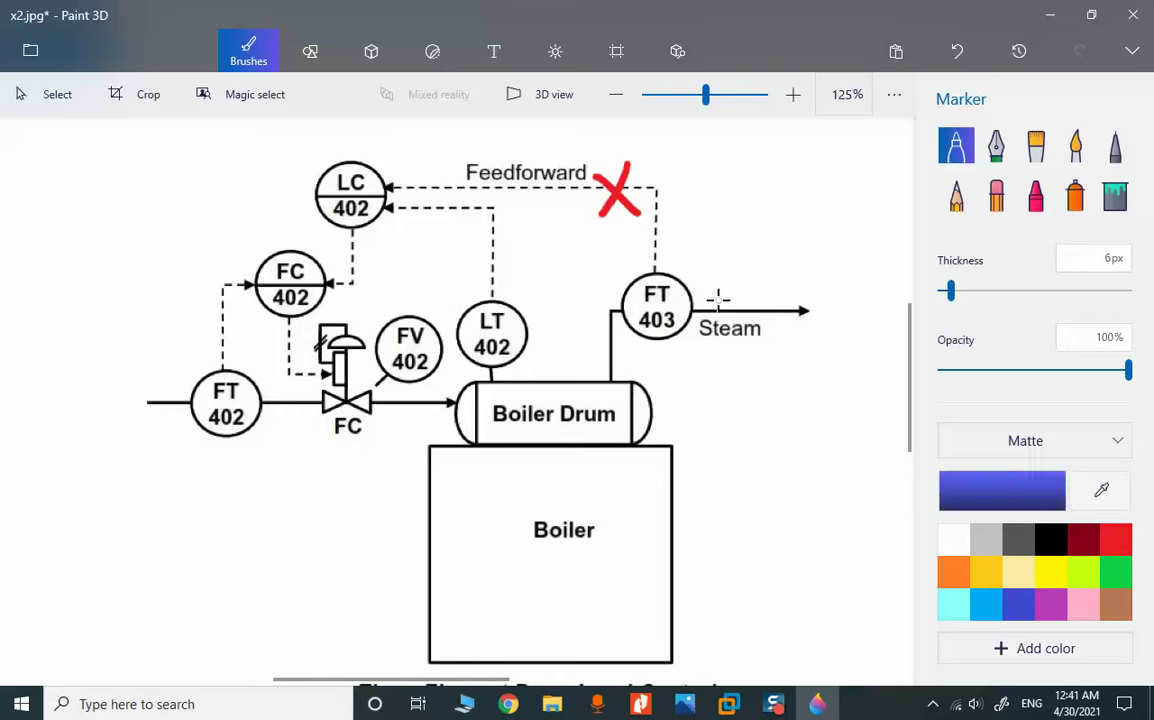
mouse_move(704, 298)
mouse_down()
mouse_move(721, 273)
mouse_move(752, 266)
mouse_move(773, 299)
mouse_move(819, 245)
mouse_move(863, 289)
mouse_move(858, 300)
mouse_move(903, 268)
mouse_up()
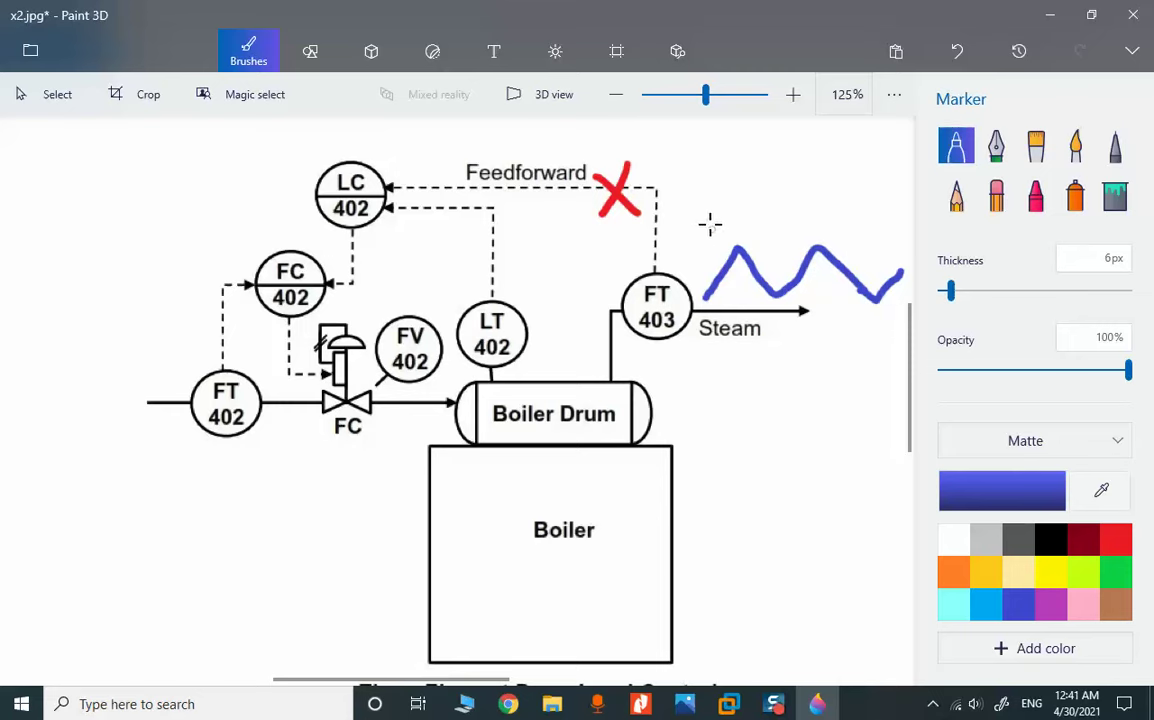
mouse_move(705, 200)
mouse_down()
mouse_move(705, 228)
mouse_move(731, 210)
mouse_move(728, 226)
mouse_up()
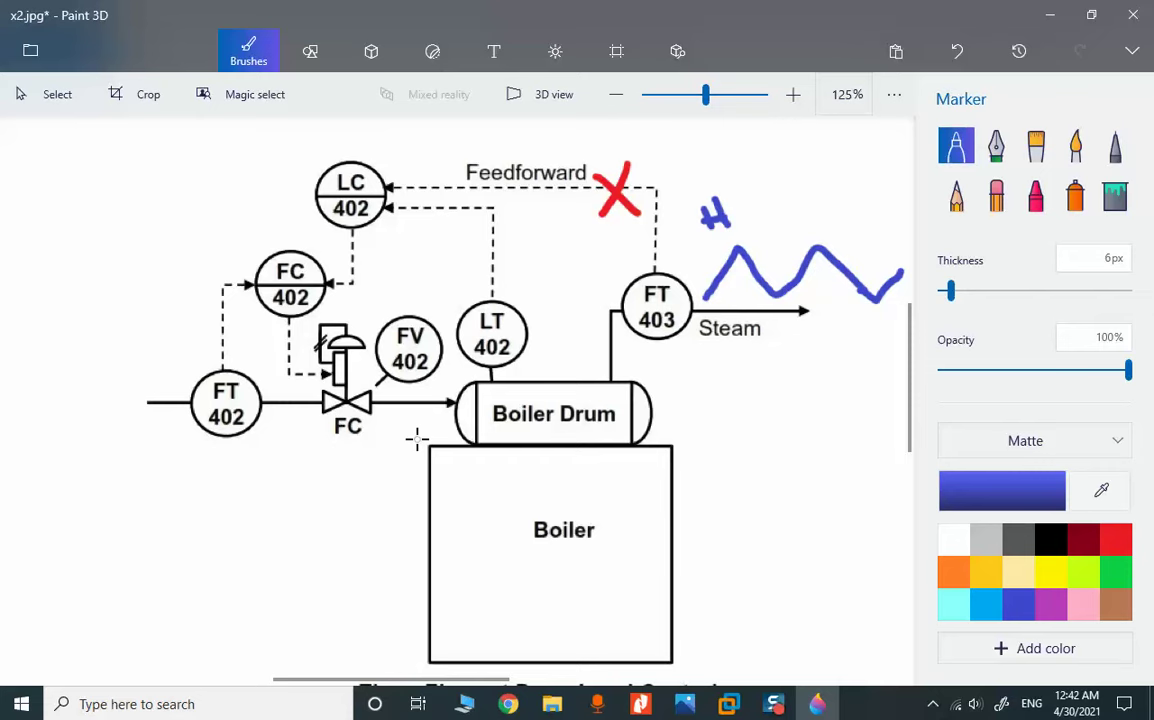
key(ctrl+z)
key(ctrl+z)
key(ctrl+z)
key(ctrl+z)
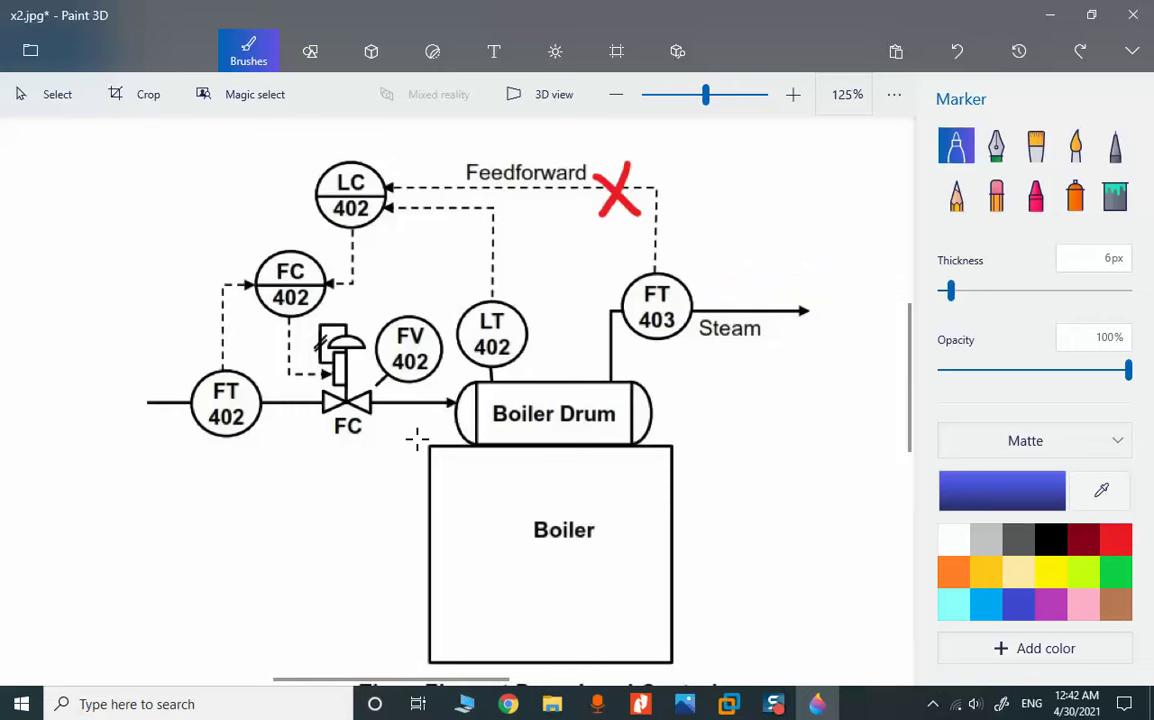
key(ctrl+z)
key(ctrl+z)
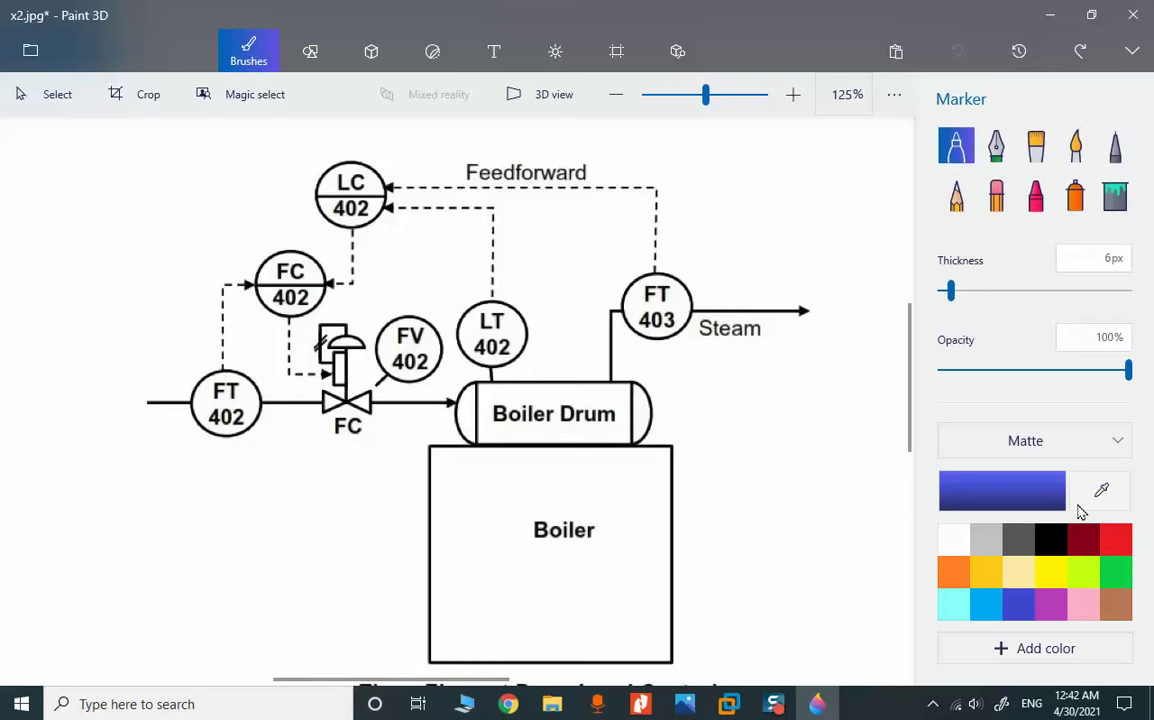
- Draw a red zigzag of swinging steam flow above the FT 403 signal line
click(1119, 541)
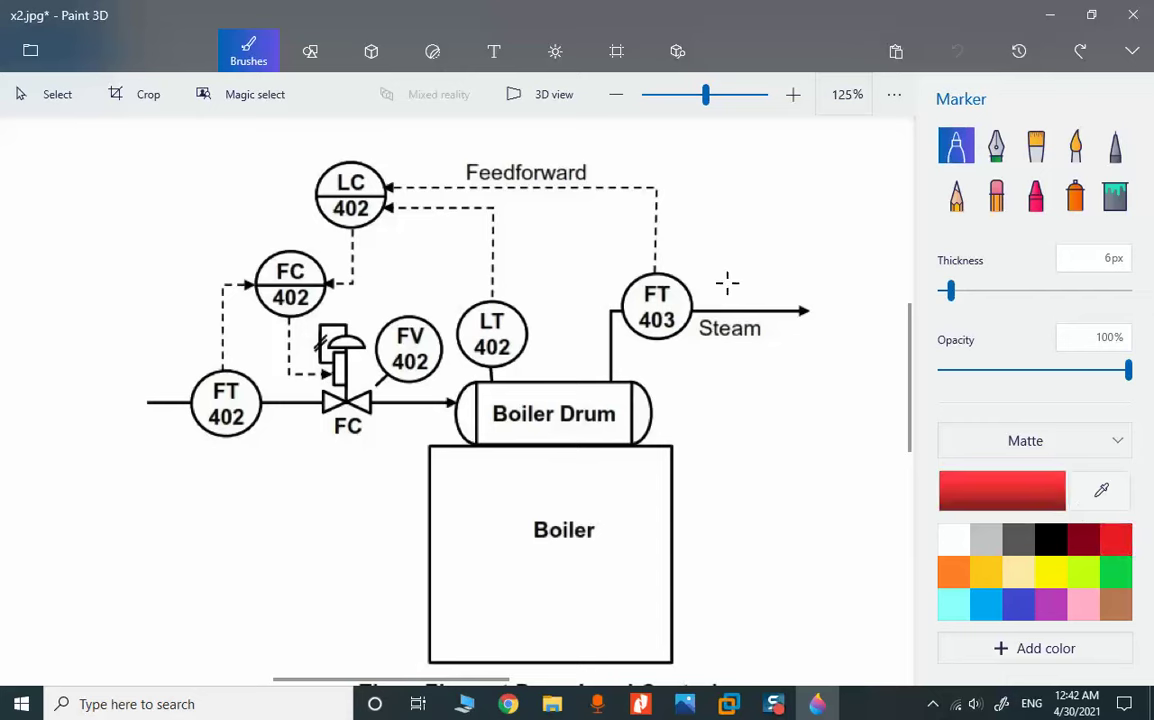
click(666, 260)
mouse_move(685, 259)
mouse_down()
mouse_move(721, 227)
mouse_move(739, 232)
mouse_move(781, 299)
mouse_move(808, 215)
mouse_move(853, 263)
mouse_move(896, 222)
mouse_move(885, 290)
mouse_up()
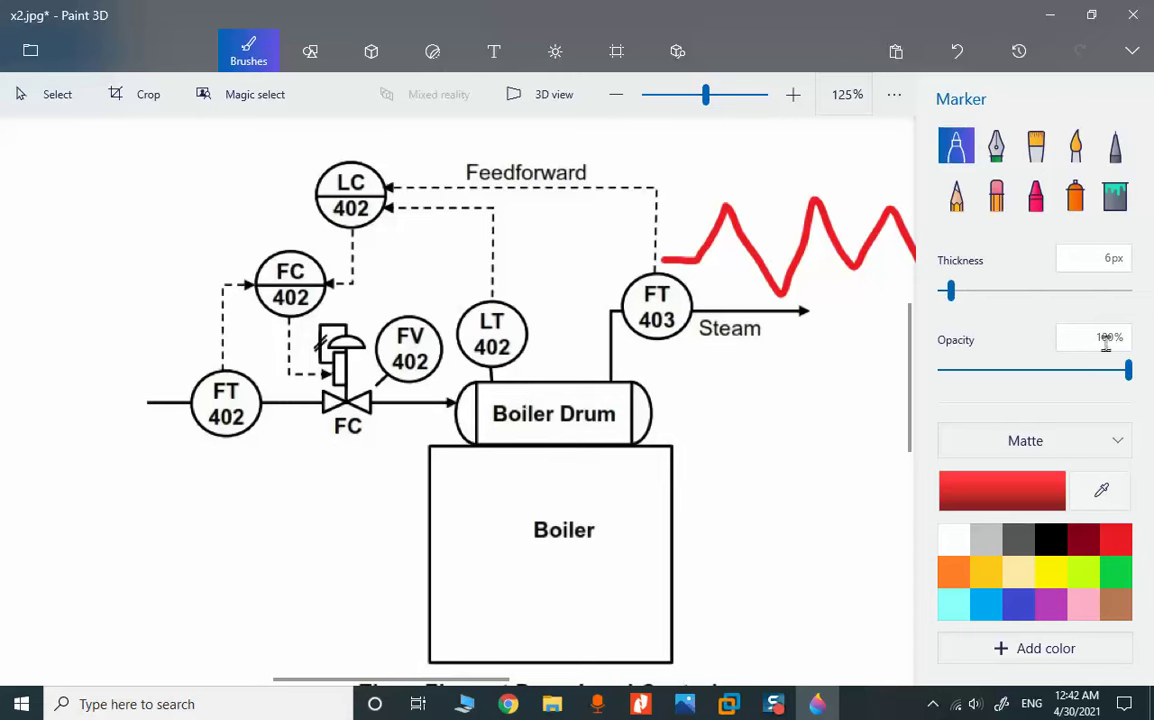
- Add blue arrows at the zigzag's peak and trough, plus blue and green curves beside FT 402
click(1018, 602)
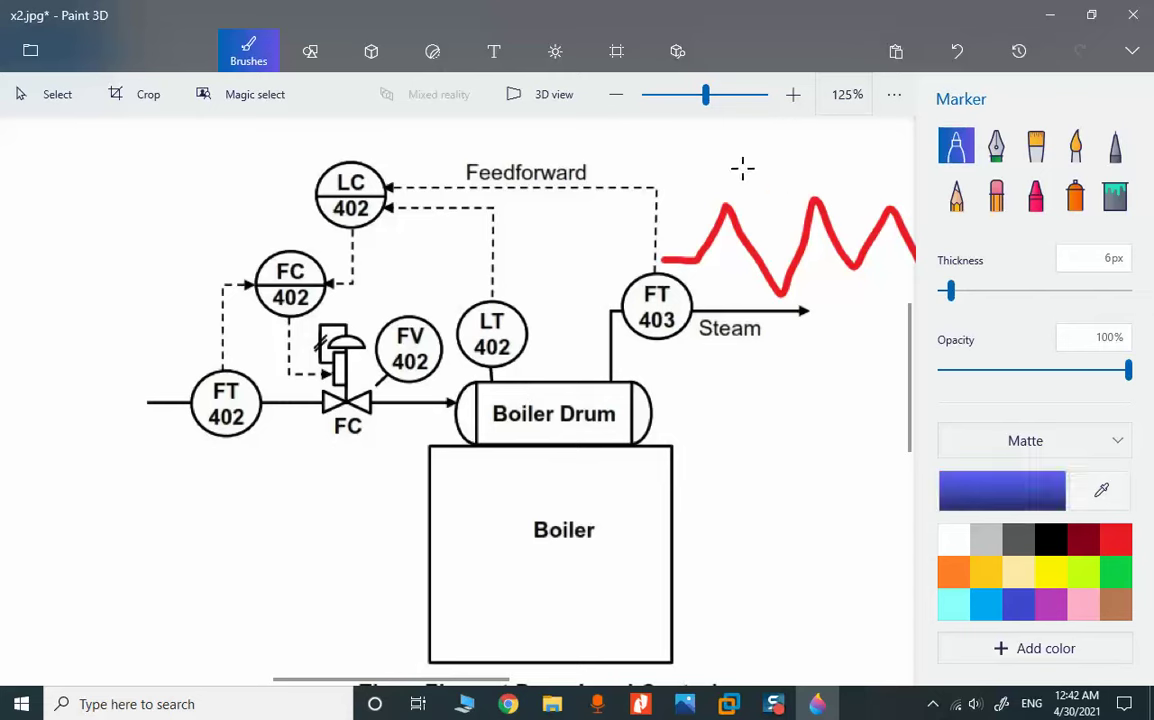
drag(692, 143, 735, 196)
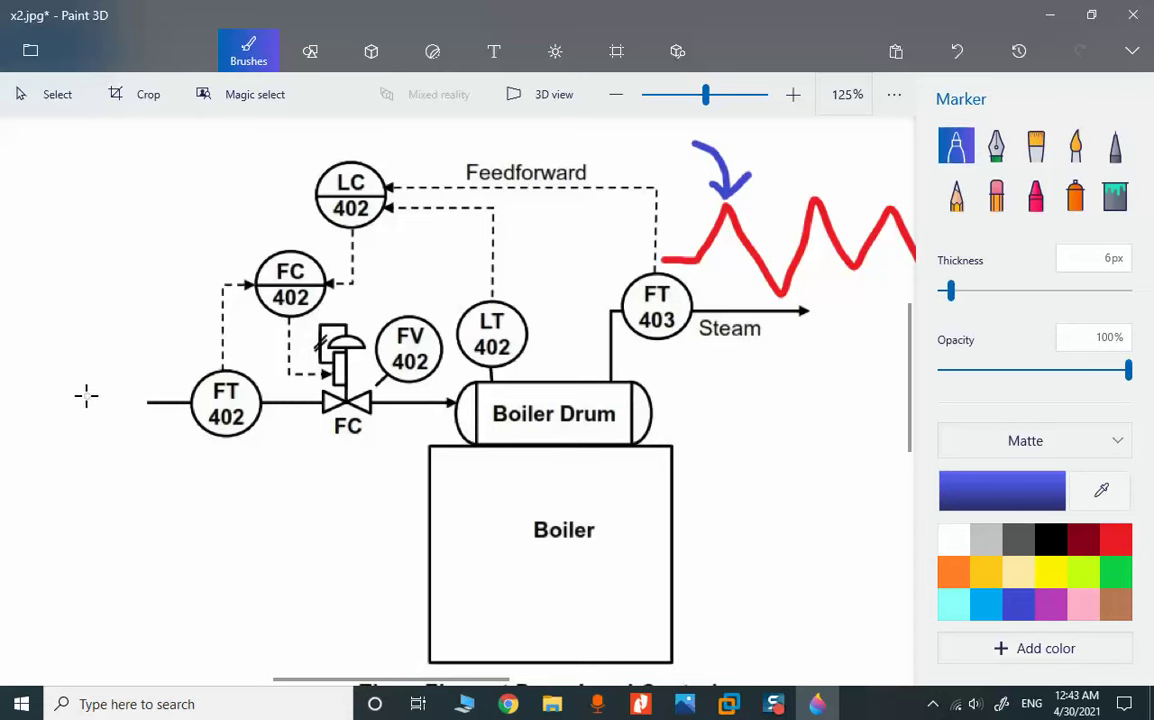
mouse_move(82, 392)
mouse_down()
mouse_move(121, 344)
mouse_move(163, 342)
mouse_up()
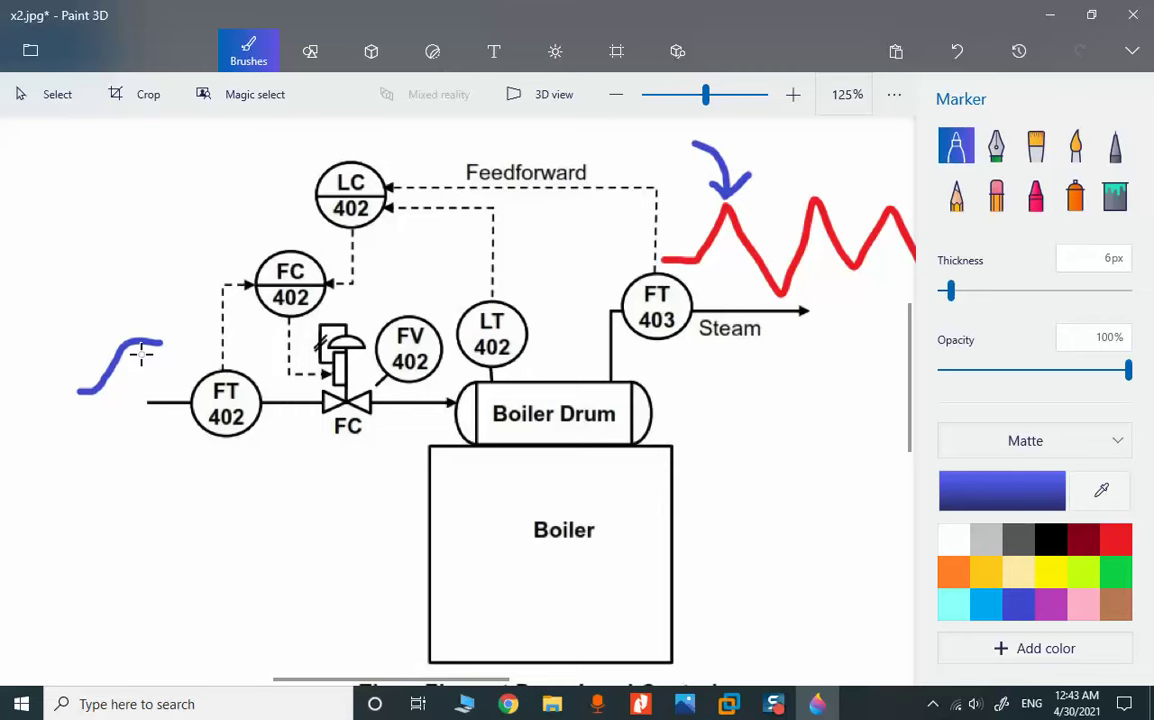
mouse_move(828, 397)
mouse_down()
mouse_move(786, 360)
mouse_move(781, 298)
mouse_move(763, 302)
mouse_up()
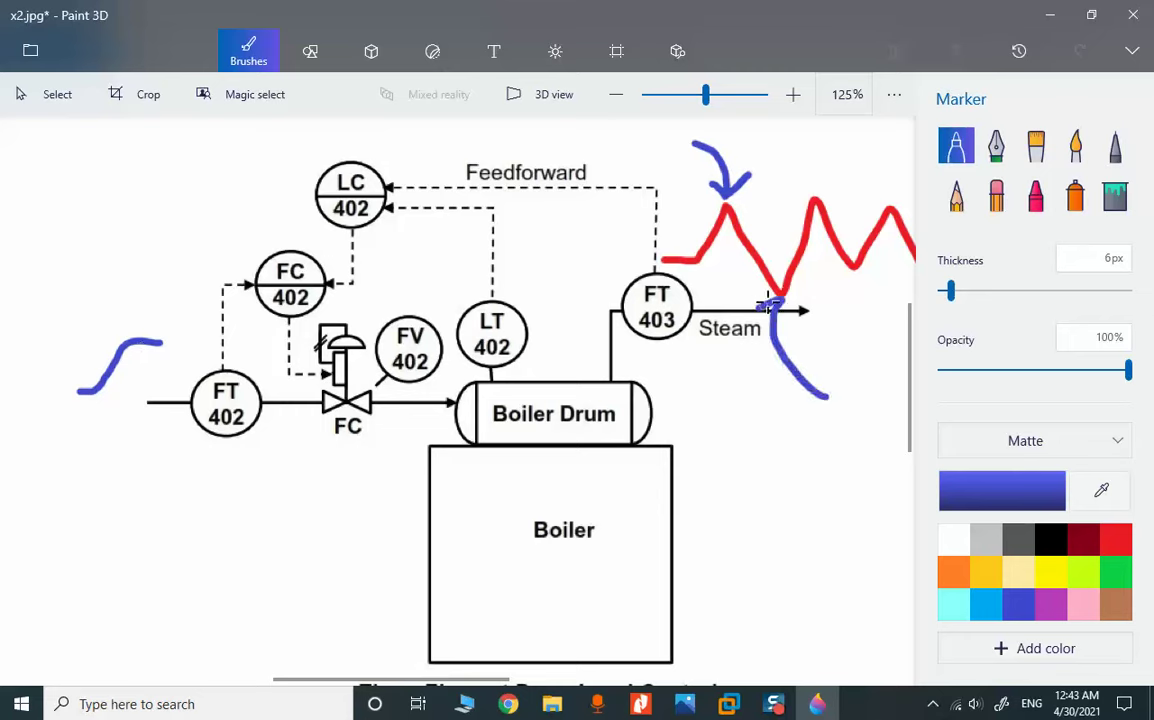
click(1107, 563)
mouse_move(64, 351)
mouse_down()
mouse_move(183, 443)
mouse_move(166, 453)
mouse_up()
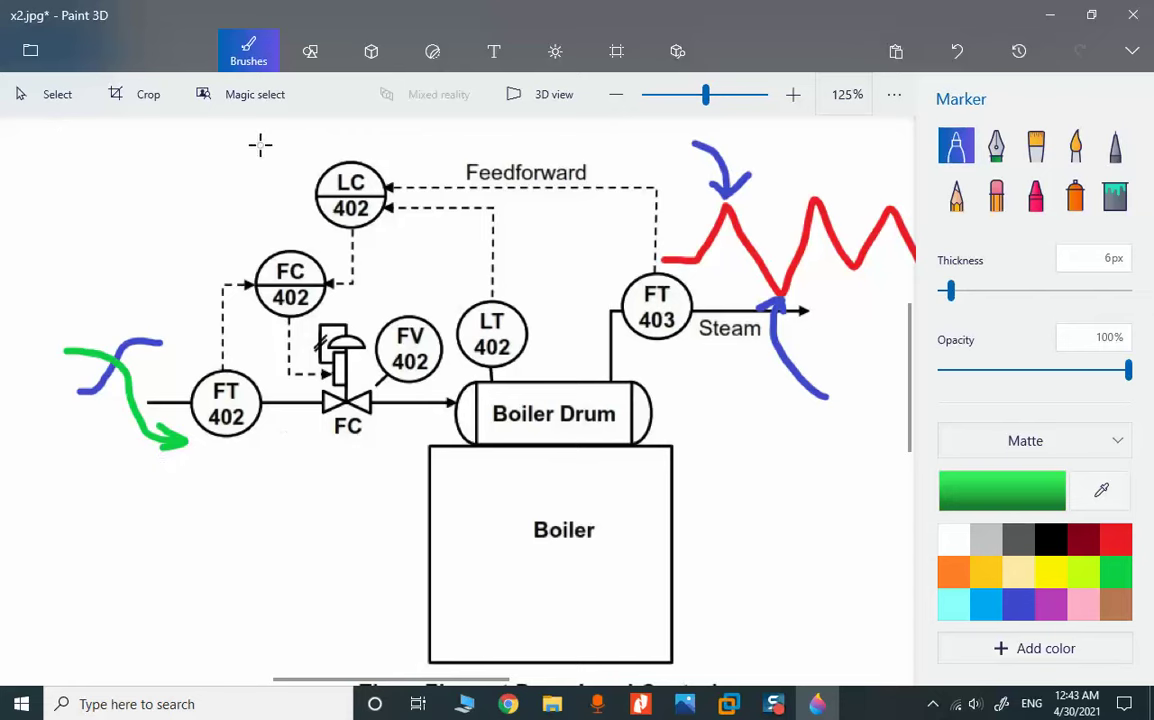
- Write a green +1 left of the LC 402 bubble, then switch back to the DeltaV virtual machine
mouse_move(246, 153)
mouse_down()
mouse_move(260, 181)
mouse_move(275, 181)
mouse_up()
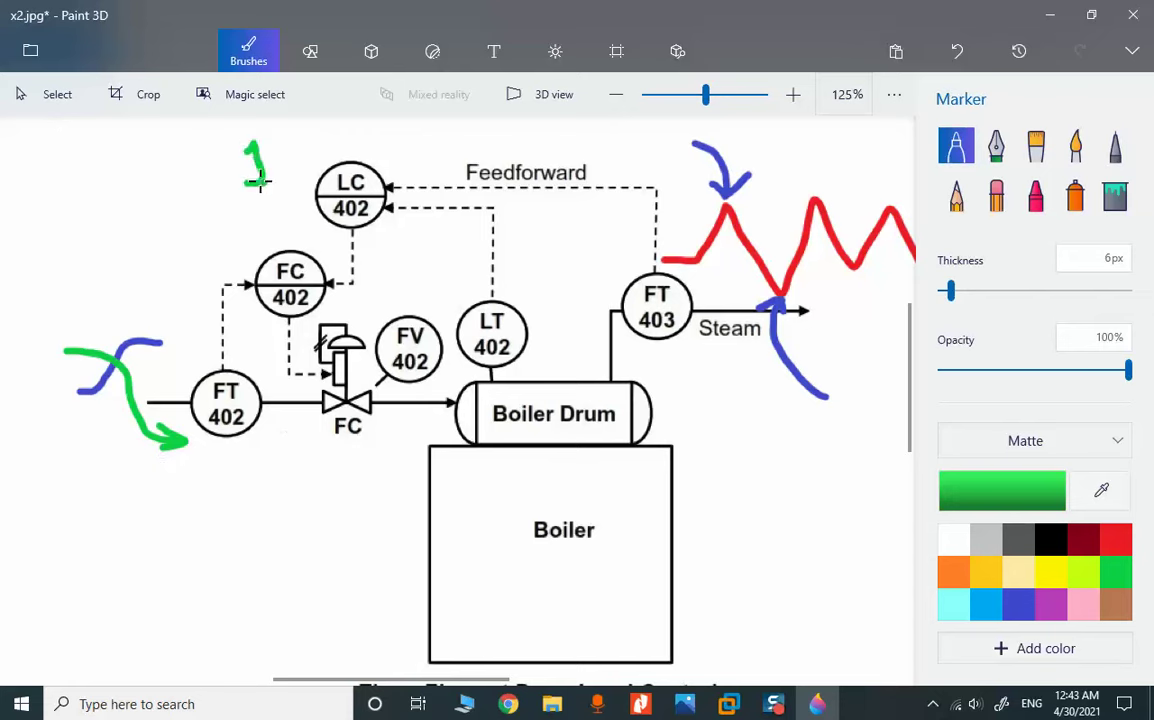
mouse_move(196, 178)
mouse_down()
mouse_move(210, 178)
mouse_move(208, 189)
mouse_move(238, 178)
mouse_up()
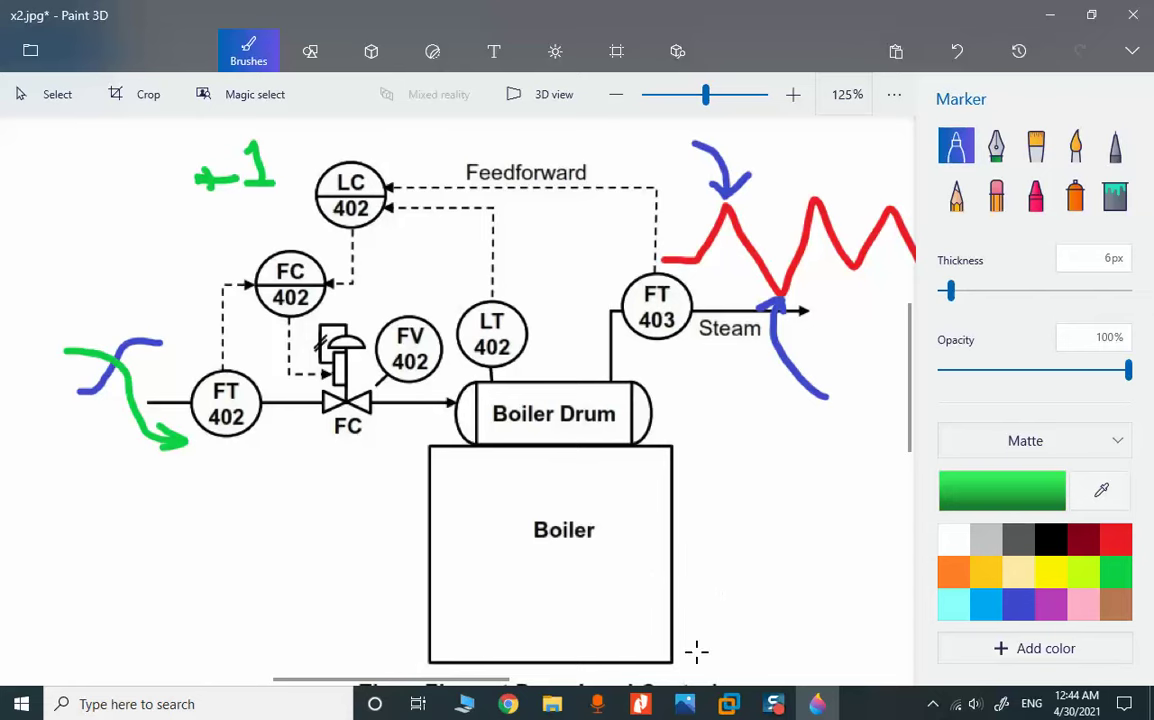
mouse_move(728, 704)
click(800, 628)
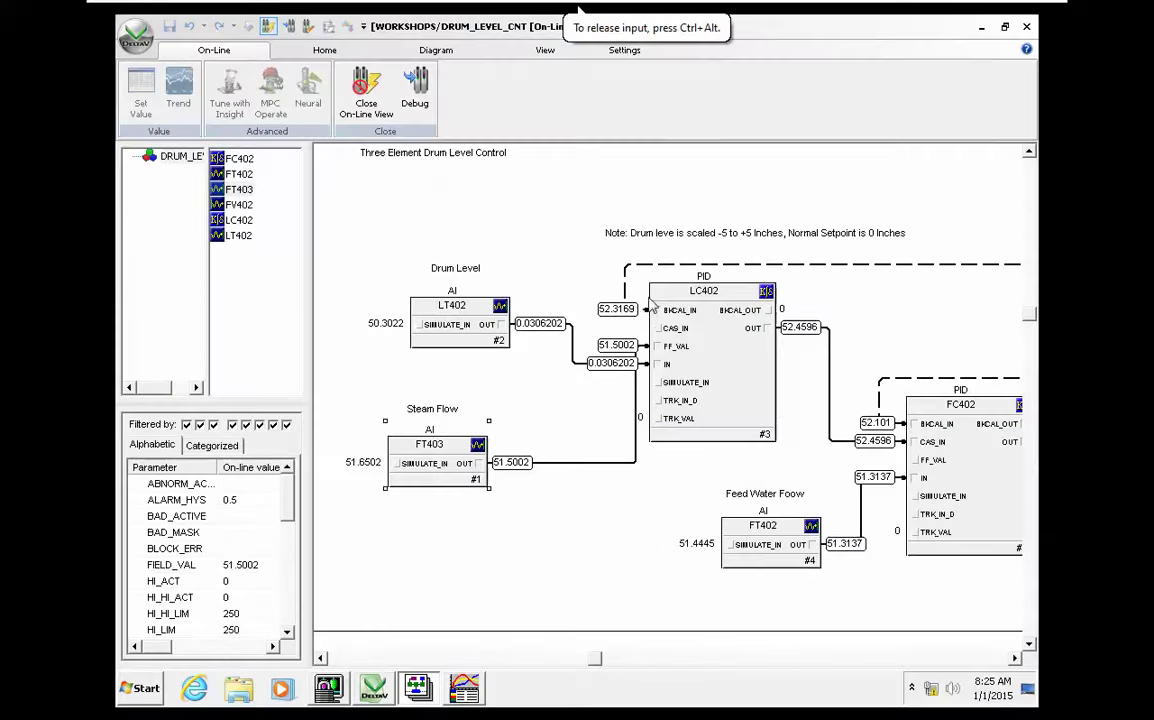
- Close the online Control Studio view, confirm, and switch to DeltaV Explorer
click(1026, 27)
click(635, 396)
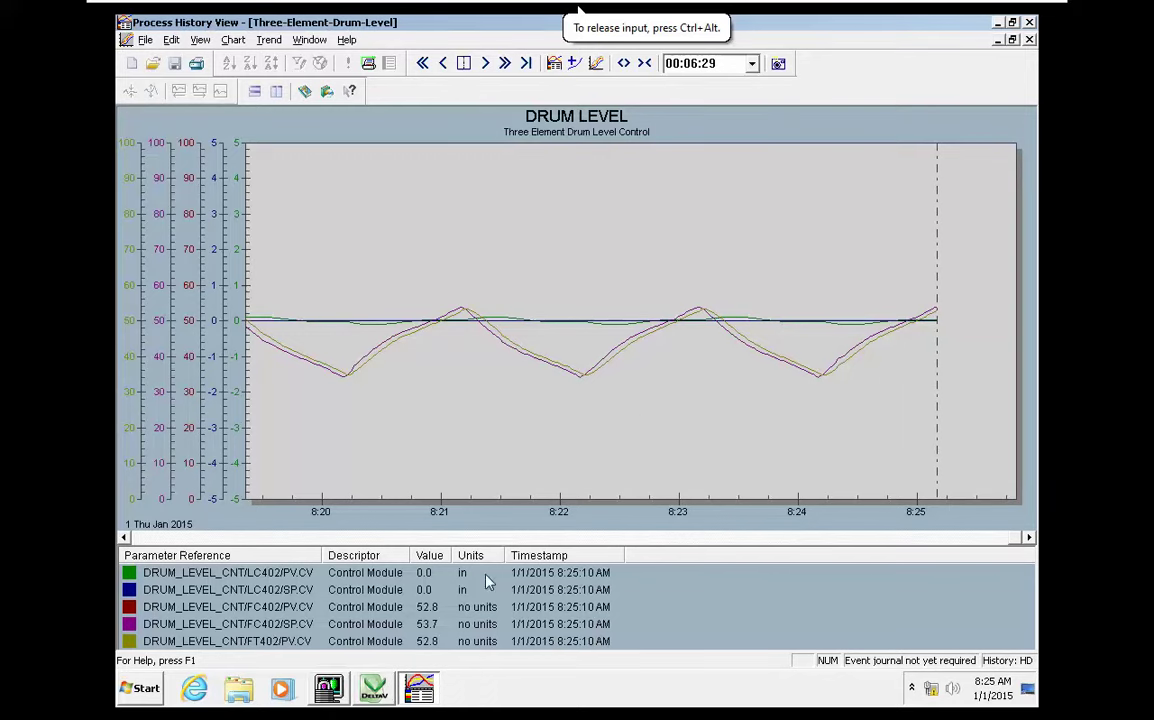
click(384, 698)
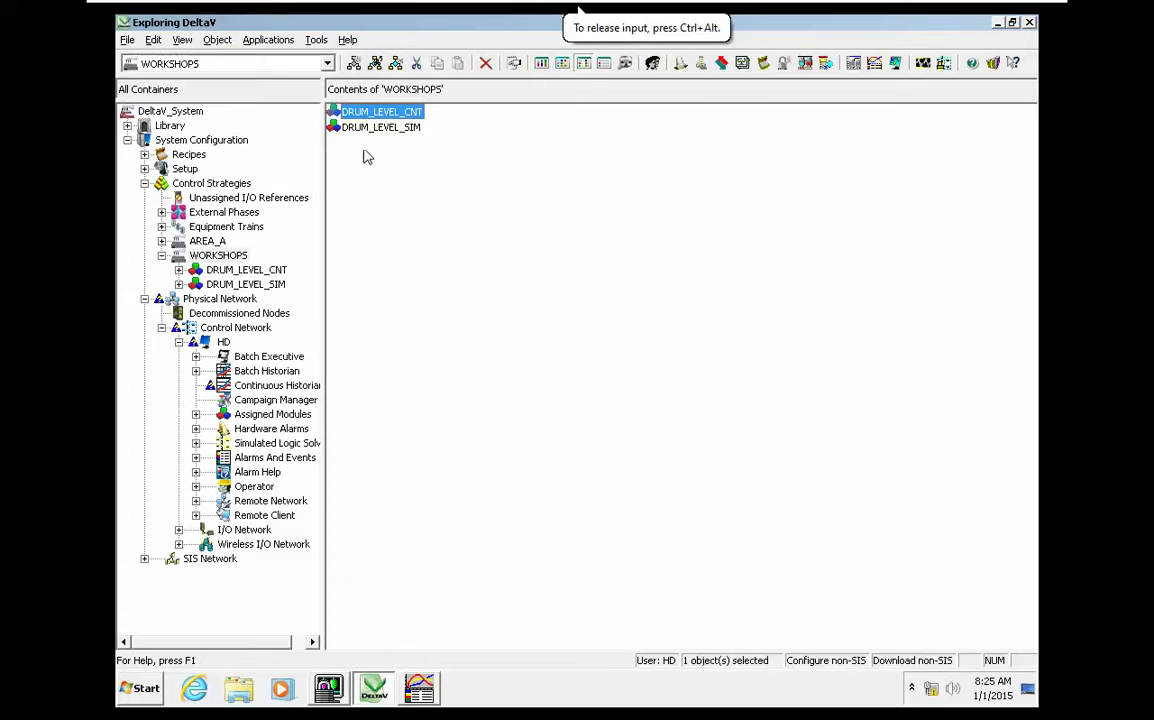
- Show the WORKSHOPS contents as Large Icons and select the DRUM_LEVEL_SIM module
right_click(541, 202)
mouse_move(556, 209)
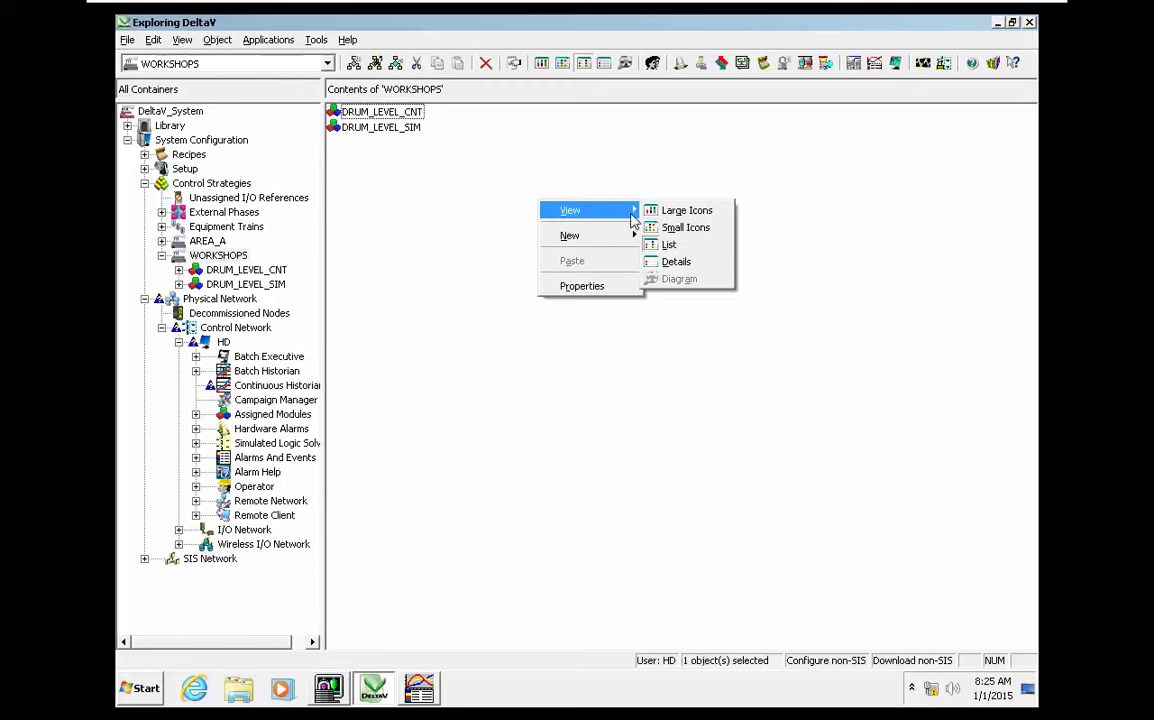
key(Right)
key(Return)
click(428, 125)
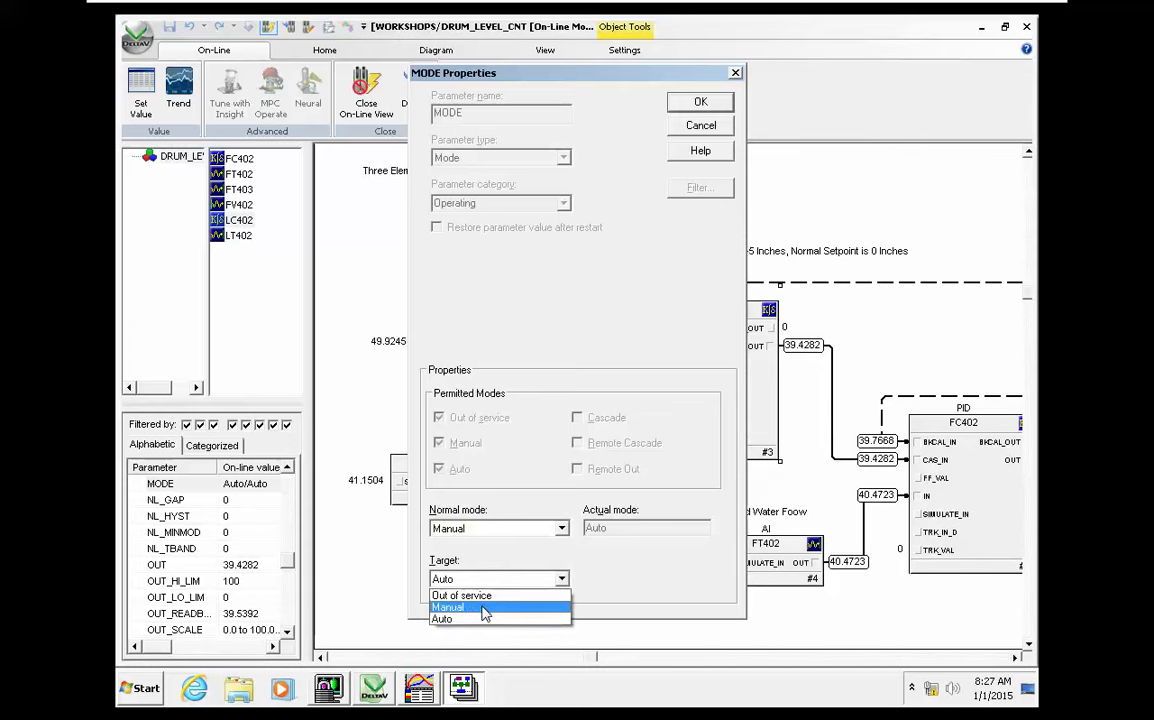
- Put LC402 into Manual and set its FF_ENABLE parameter to False
click(464, 607)
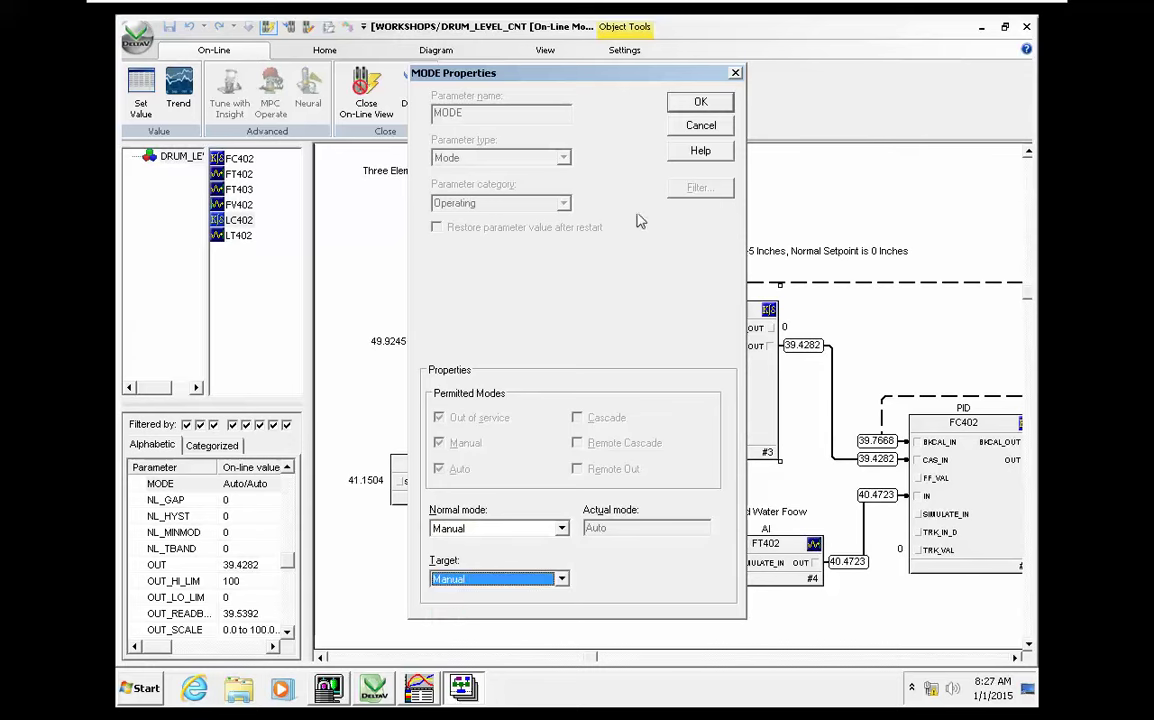
click(696, 103)
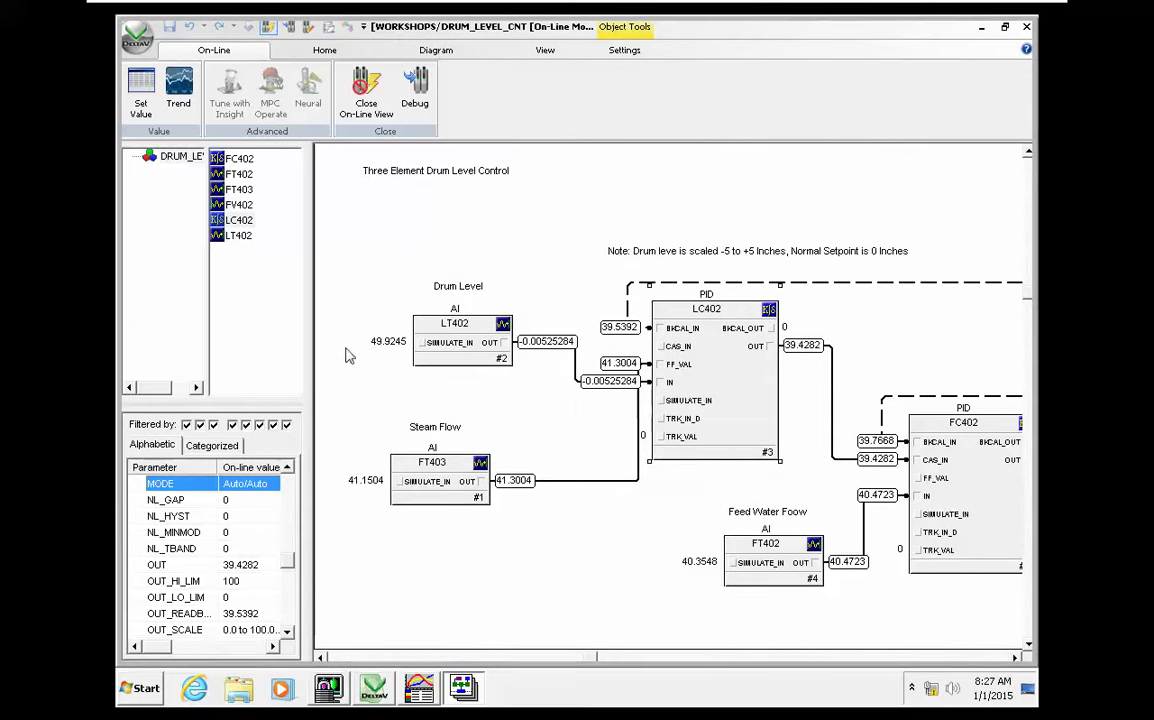
click(186, 501)
scroll(190, 502, up, 5)
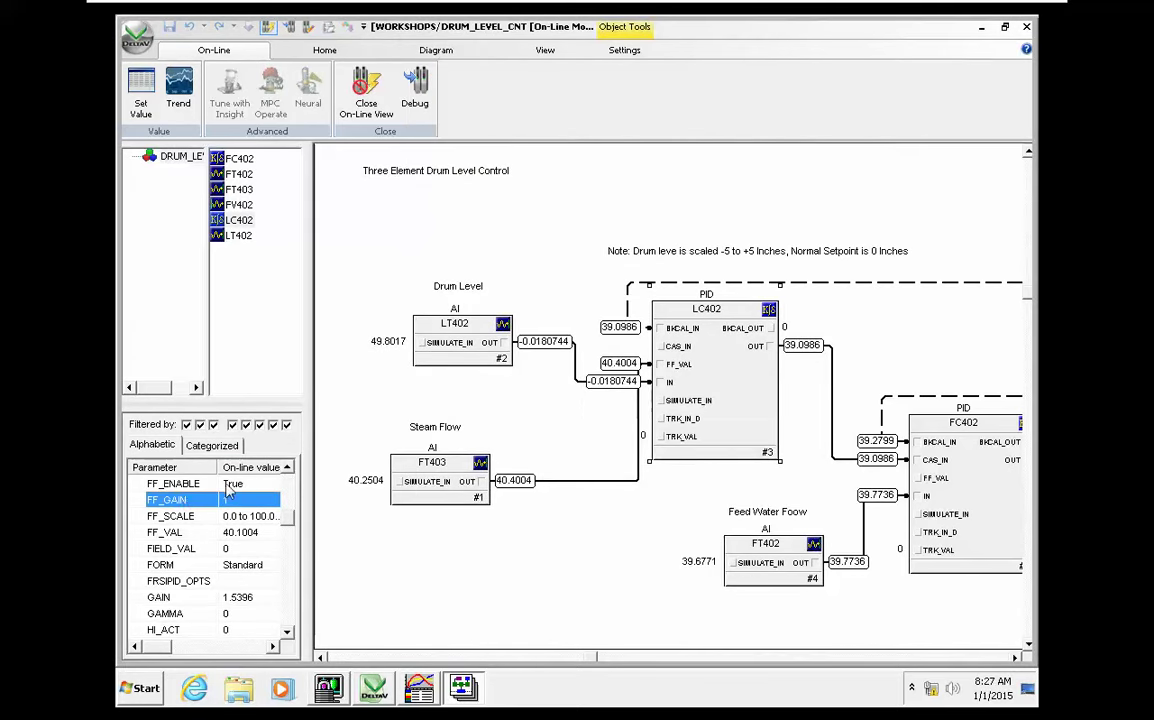
double_click(229, 487)
click(480, 476)
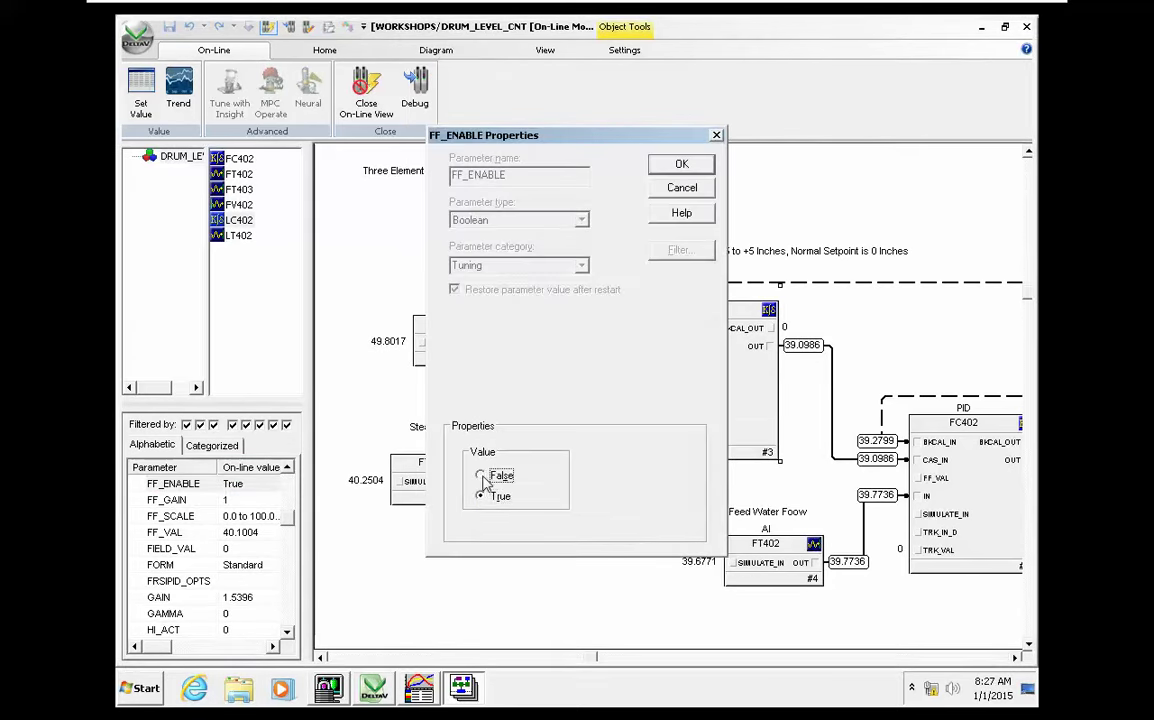
click(665, 163)
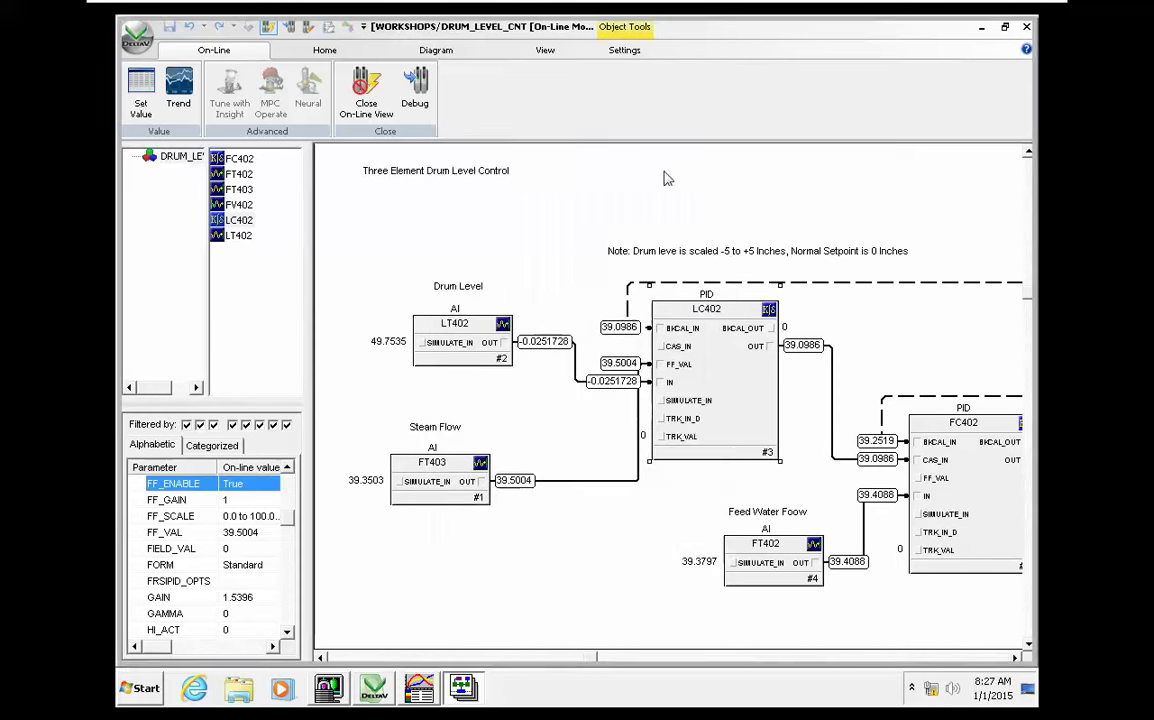
- Set LC402's normal mode back to Auto and bring the DRUM LEVEL trend to the front
click(172, 500)
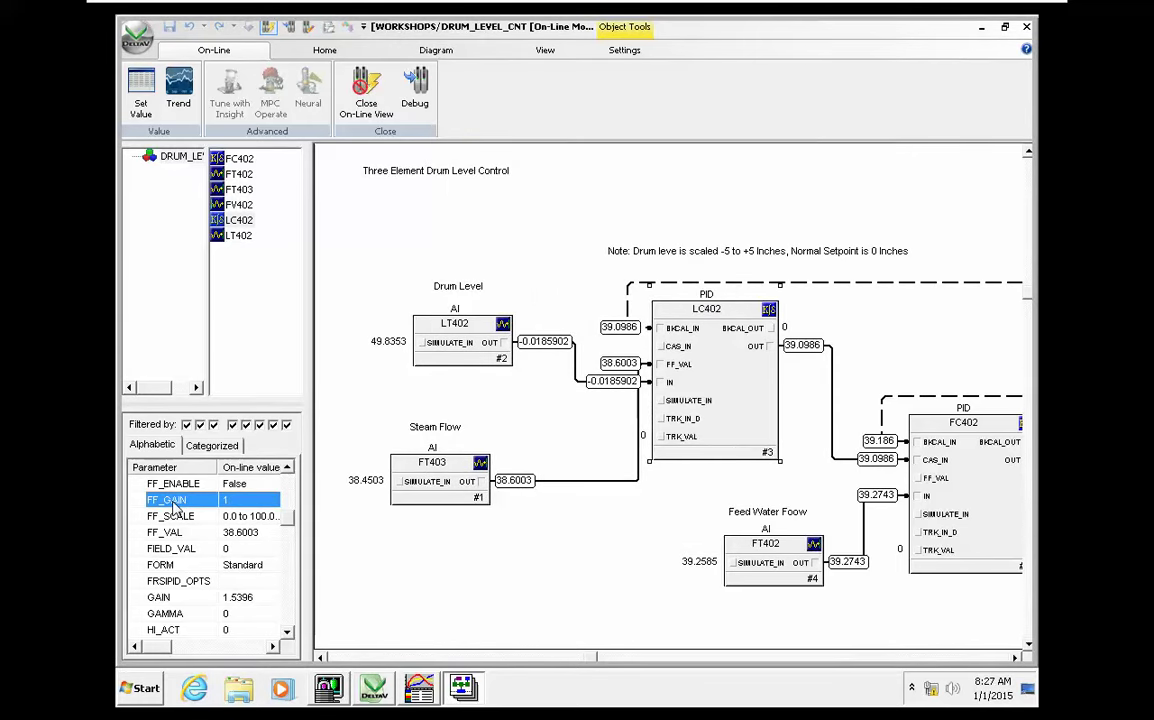
scroll(200, 520, down, 6)
click(270, 484)
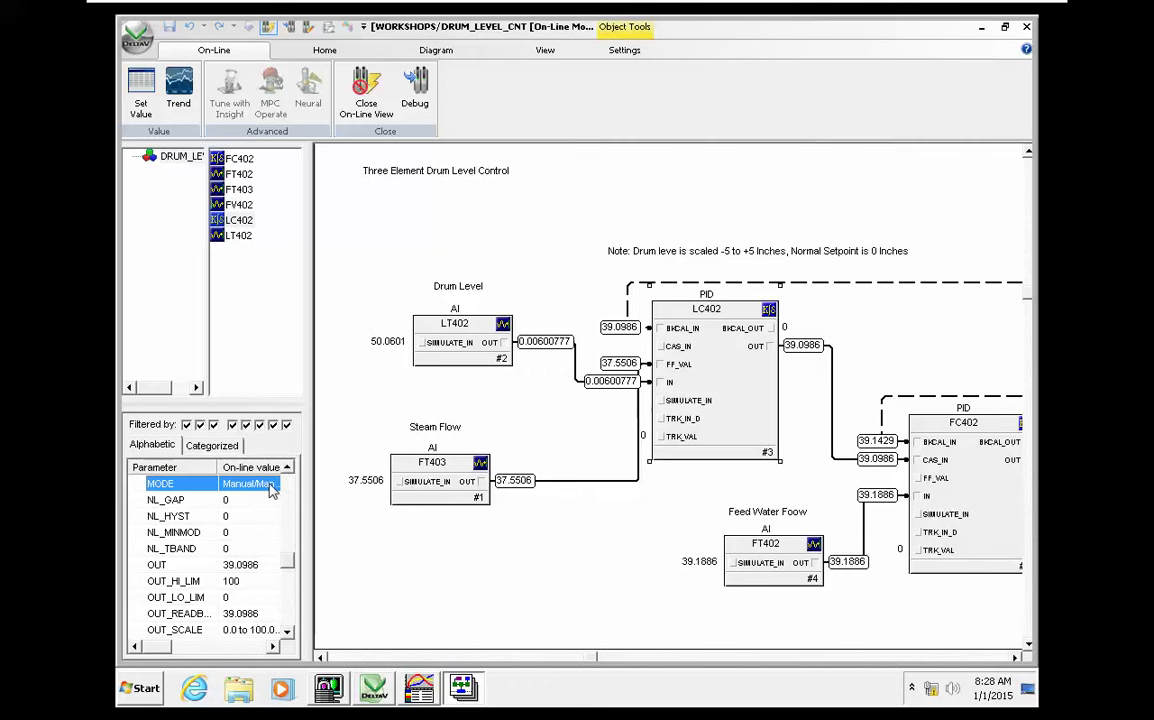
double_click(270, 484)
click(490, 528)
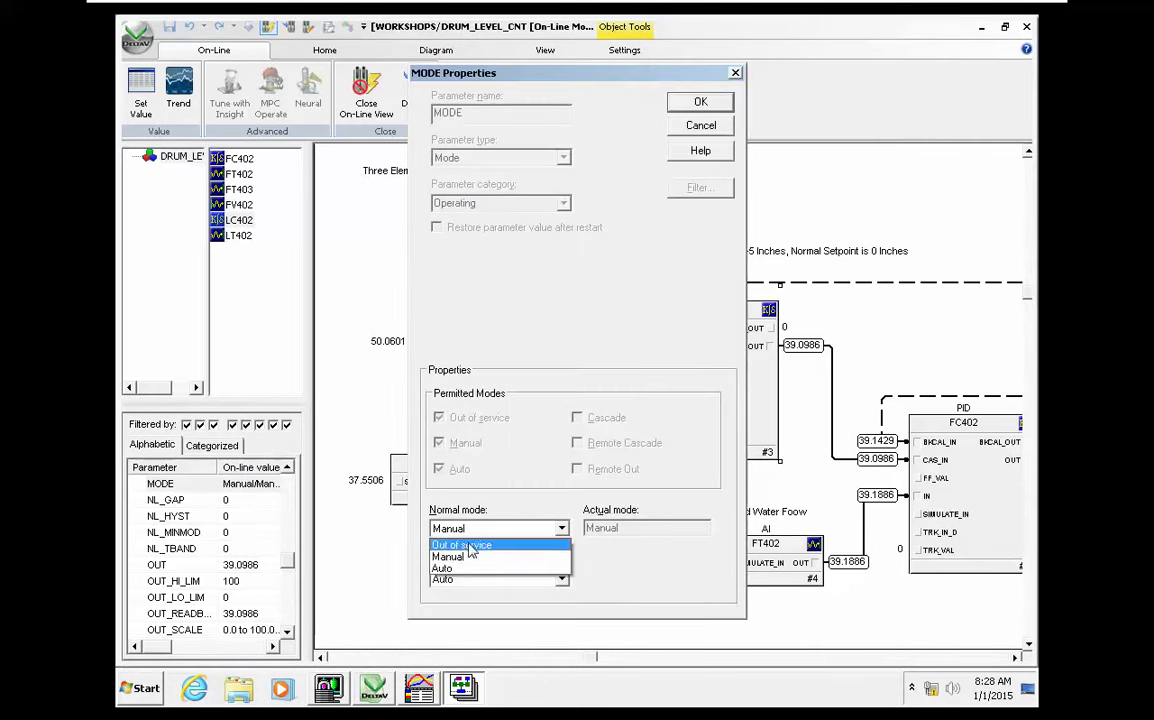
click(470, 570)
click(700, 101)
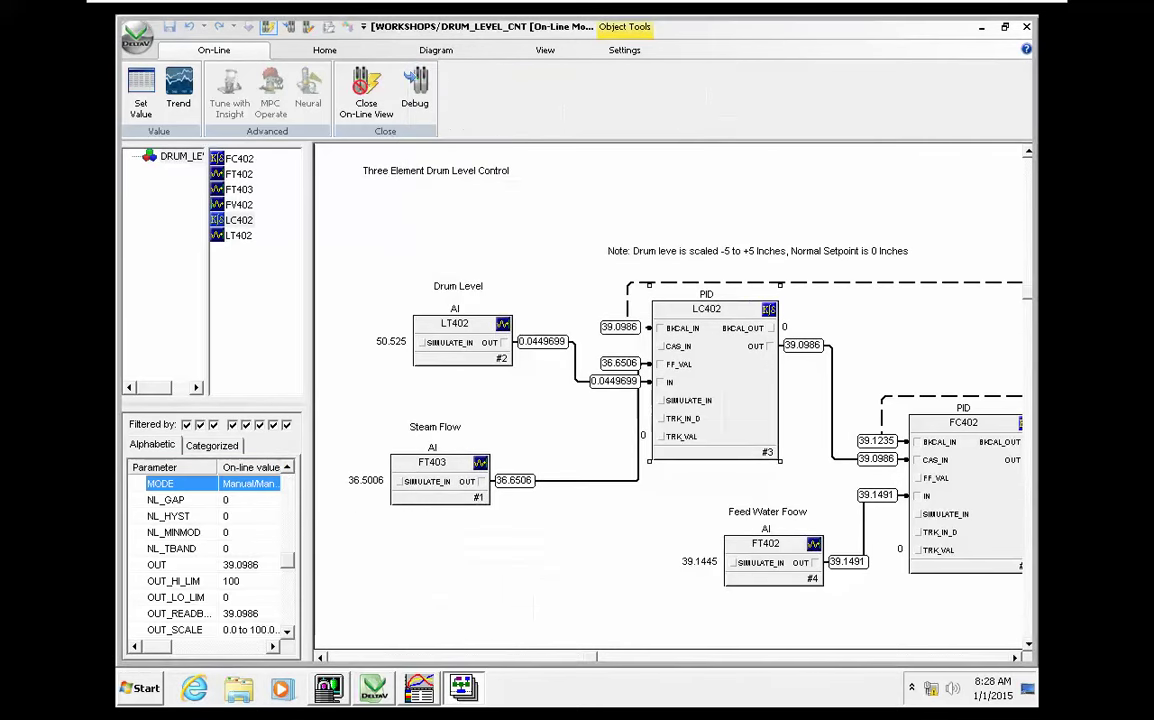
click(423, 694)
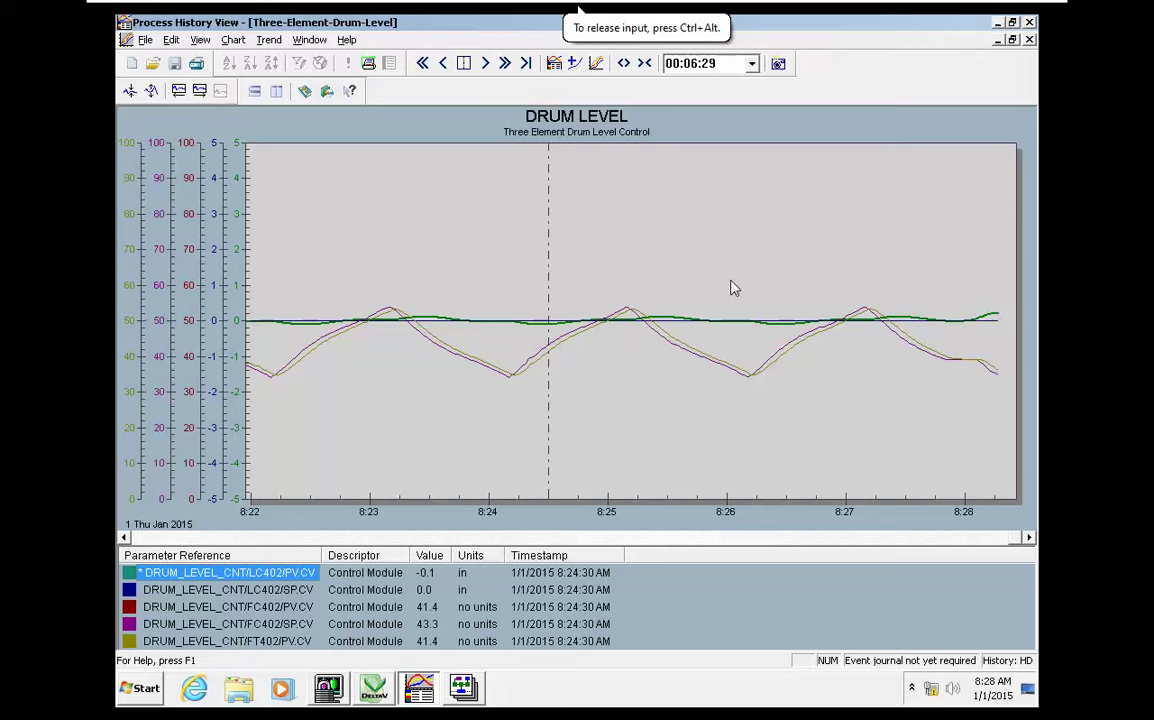
- Move the trend's time marker to the latest drum level data, then return to Control Studio
drag(710, 290, 1025, 379)
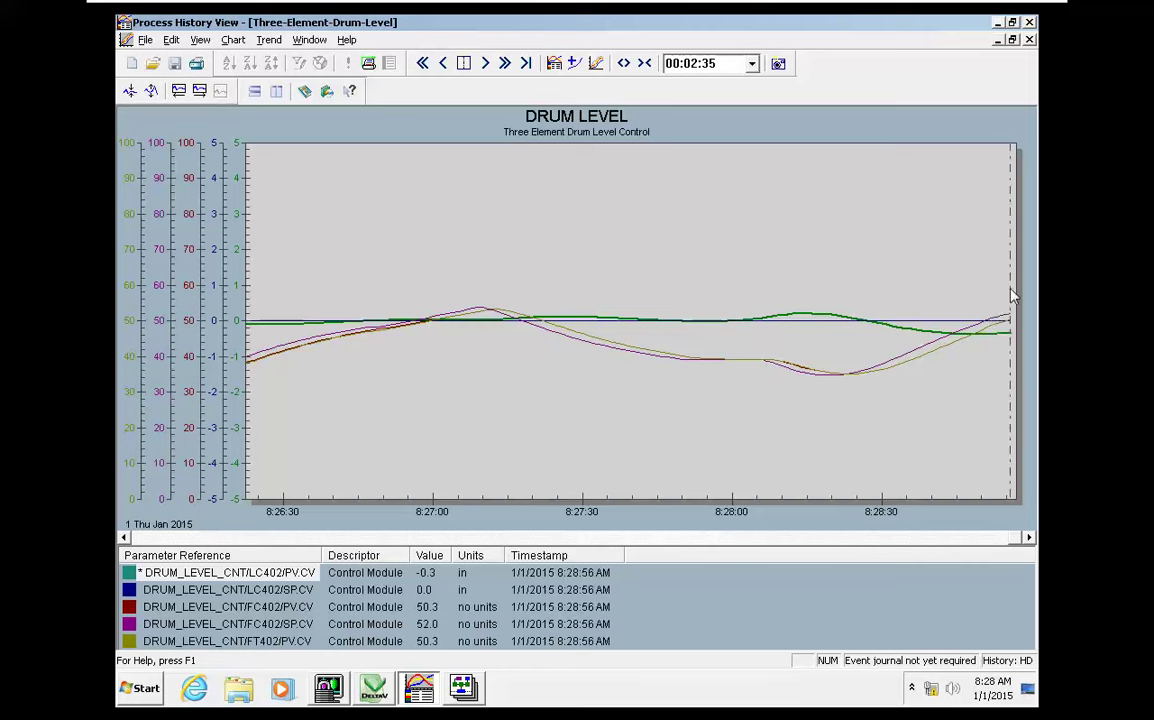
click(928, 497)
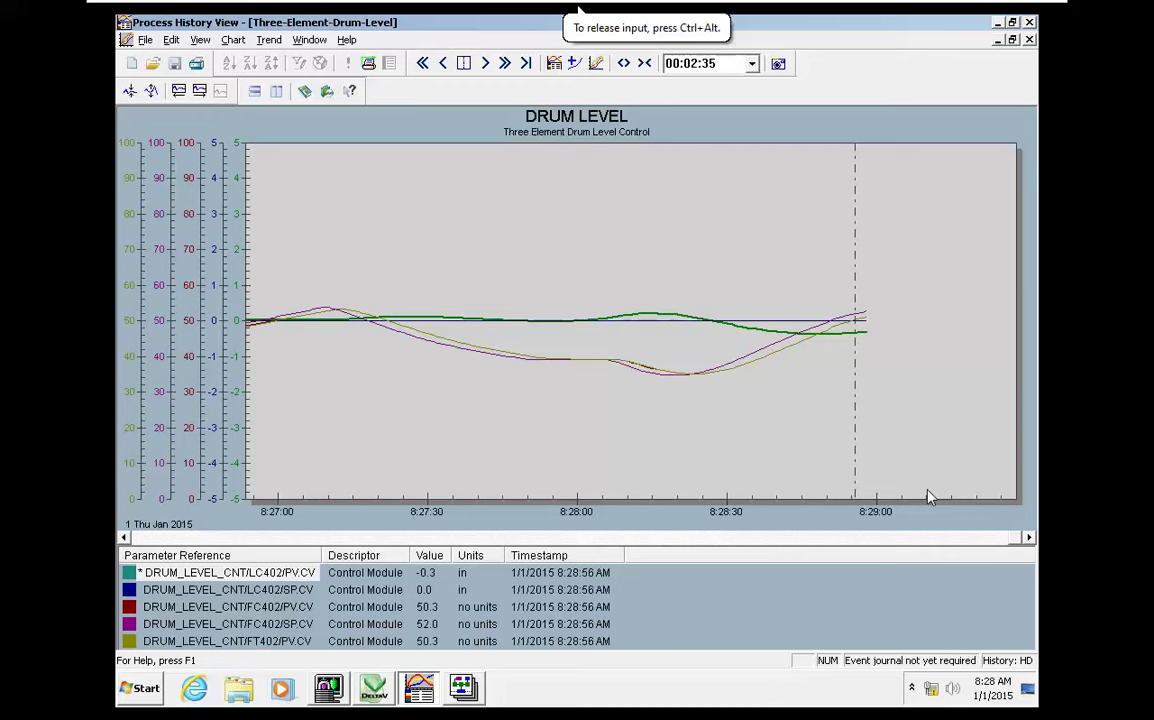
click(891, 298)
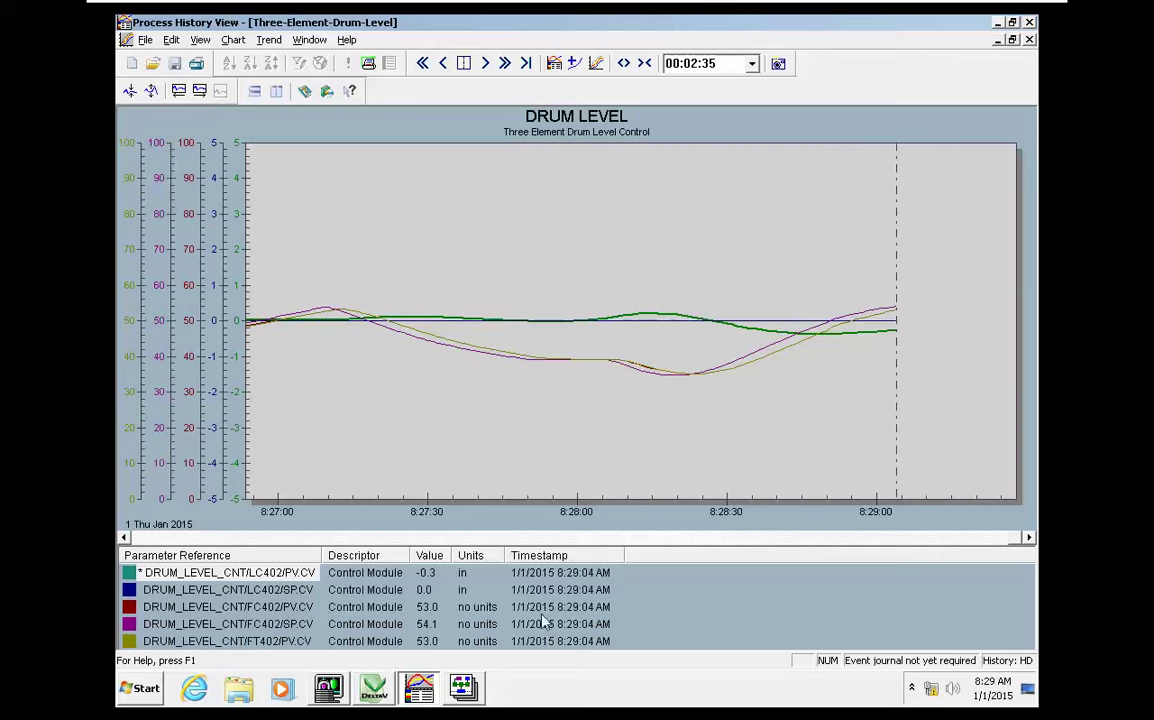
click(463, 688)
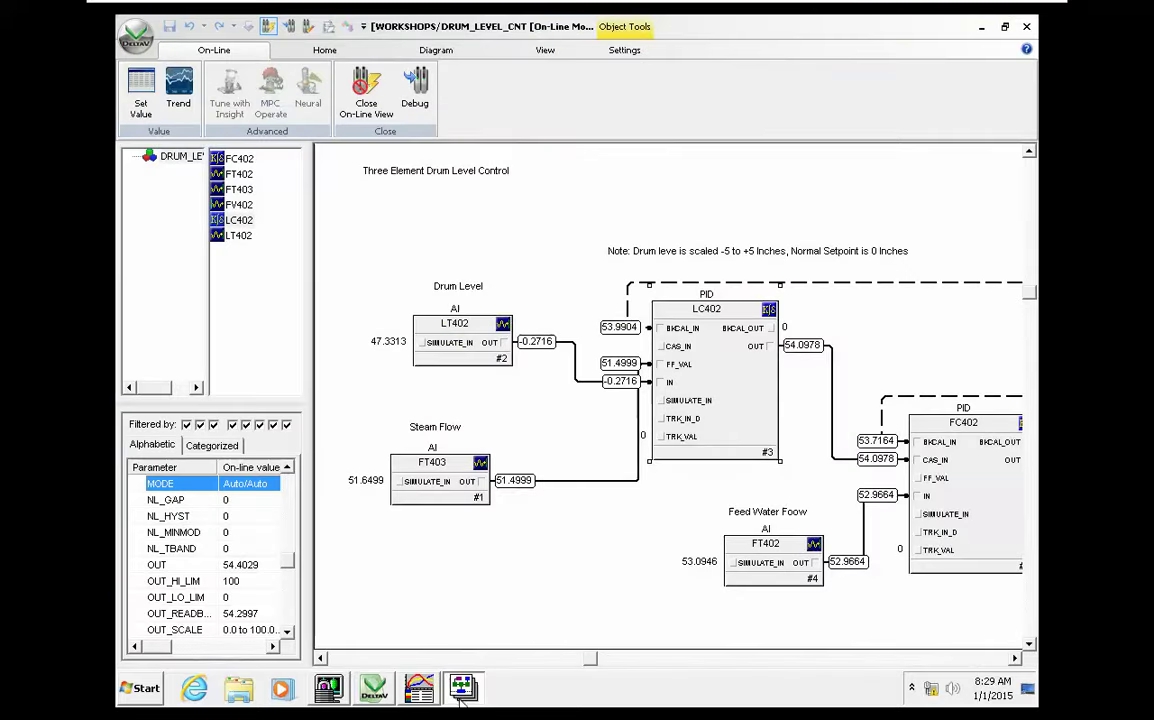
- Set LC402's target and normal modes to Manual and switch FF_ENABLE to True
click(651, 447)
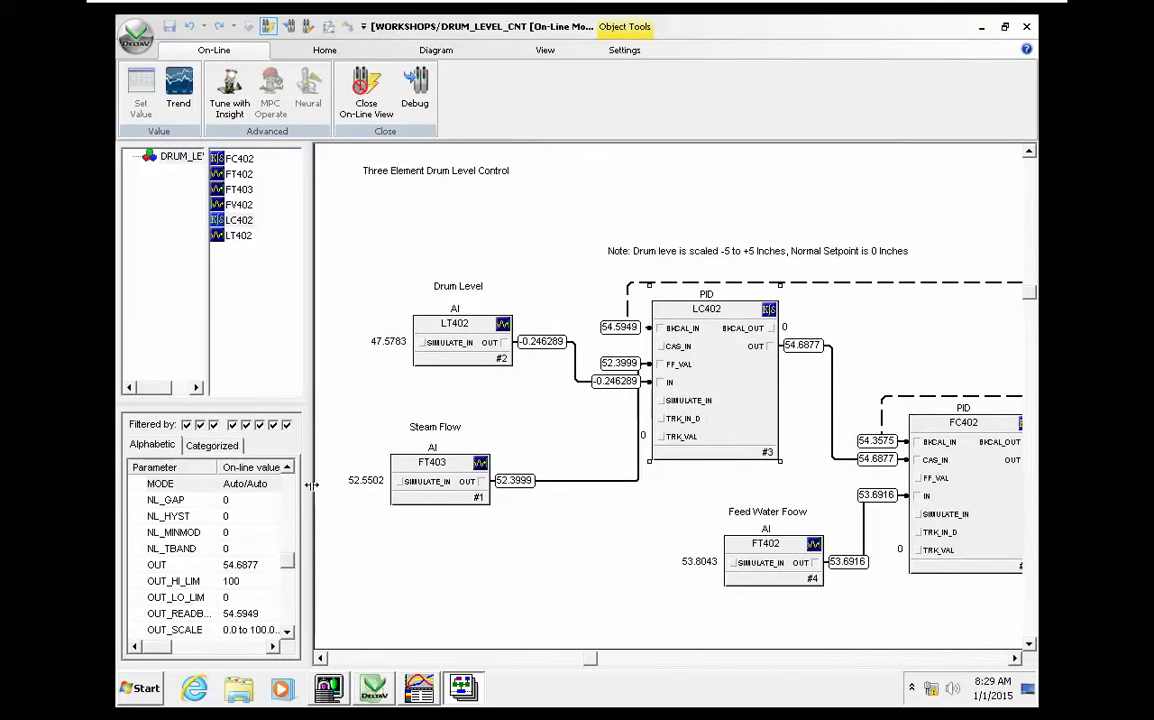
click(239, 485)
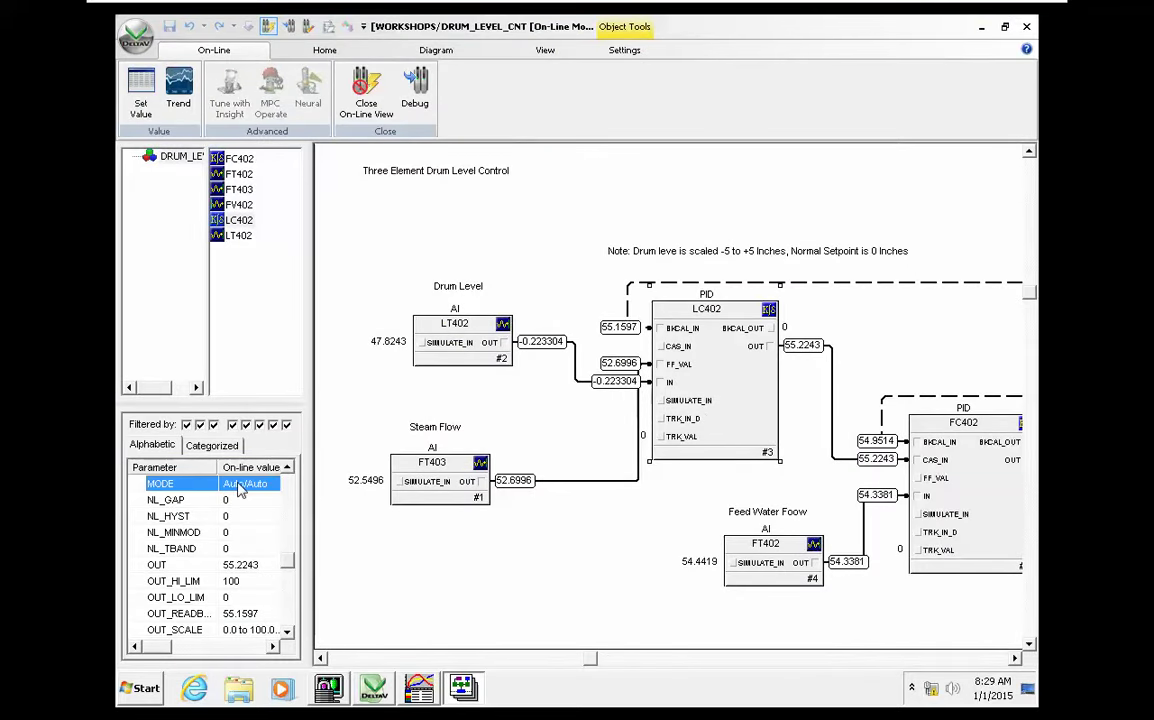
double_click(239, 485)
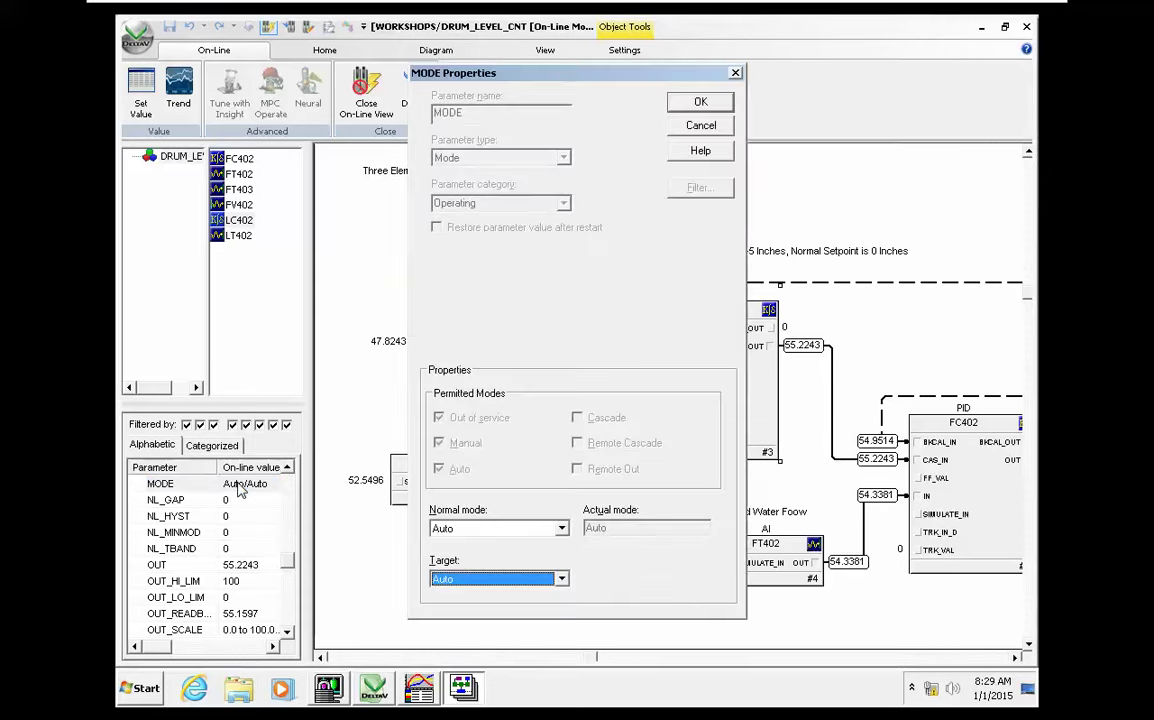
click(465, 580)
click(465, 605)
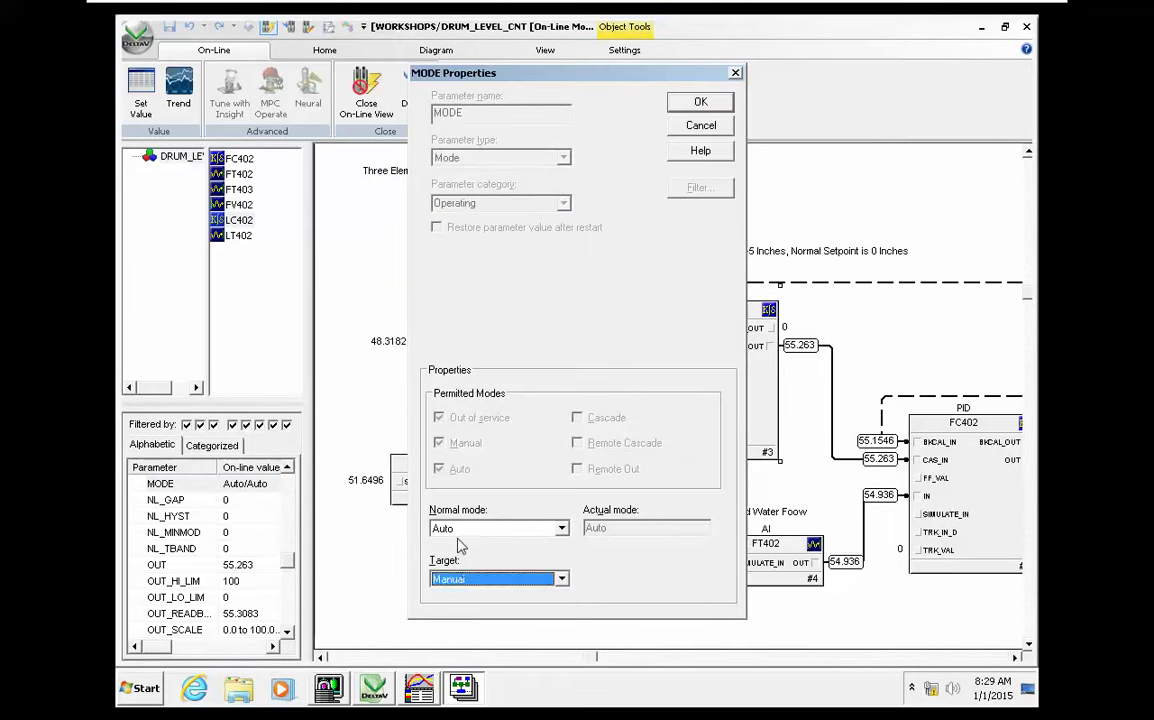
click(462, 529)
click(465, 556)
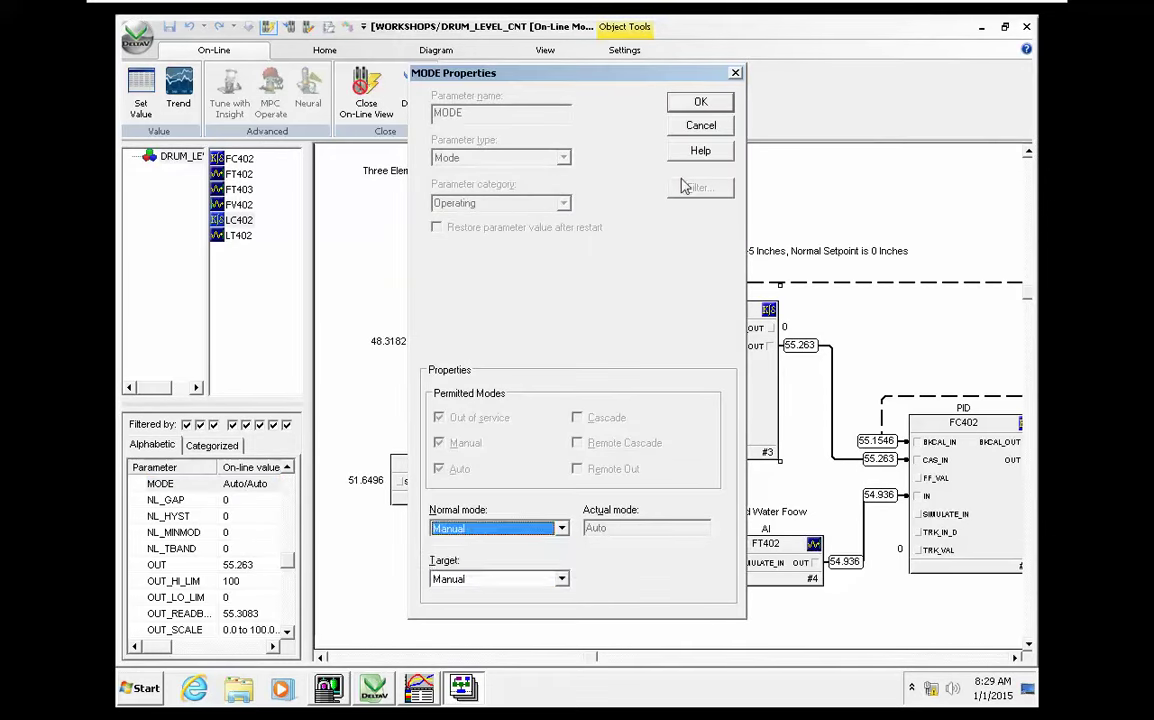
click(700, 102)
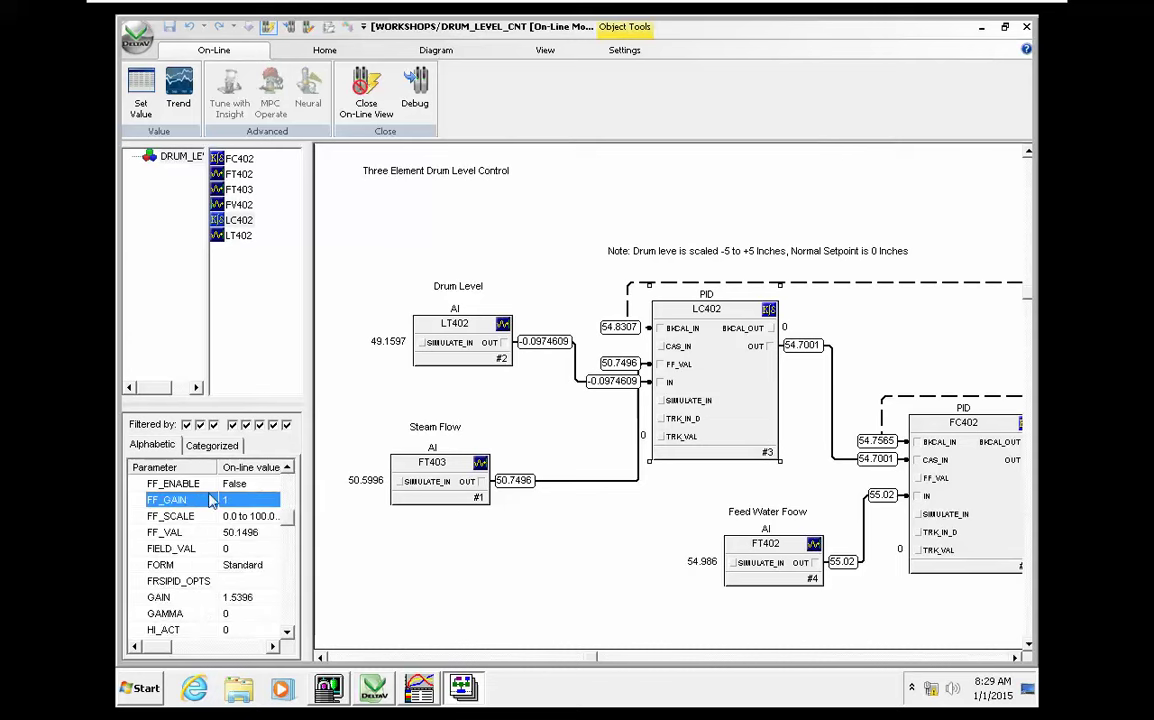
double_click(236, 487)
click(481, 496)
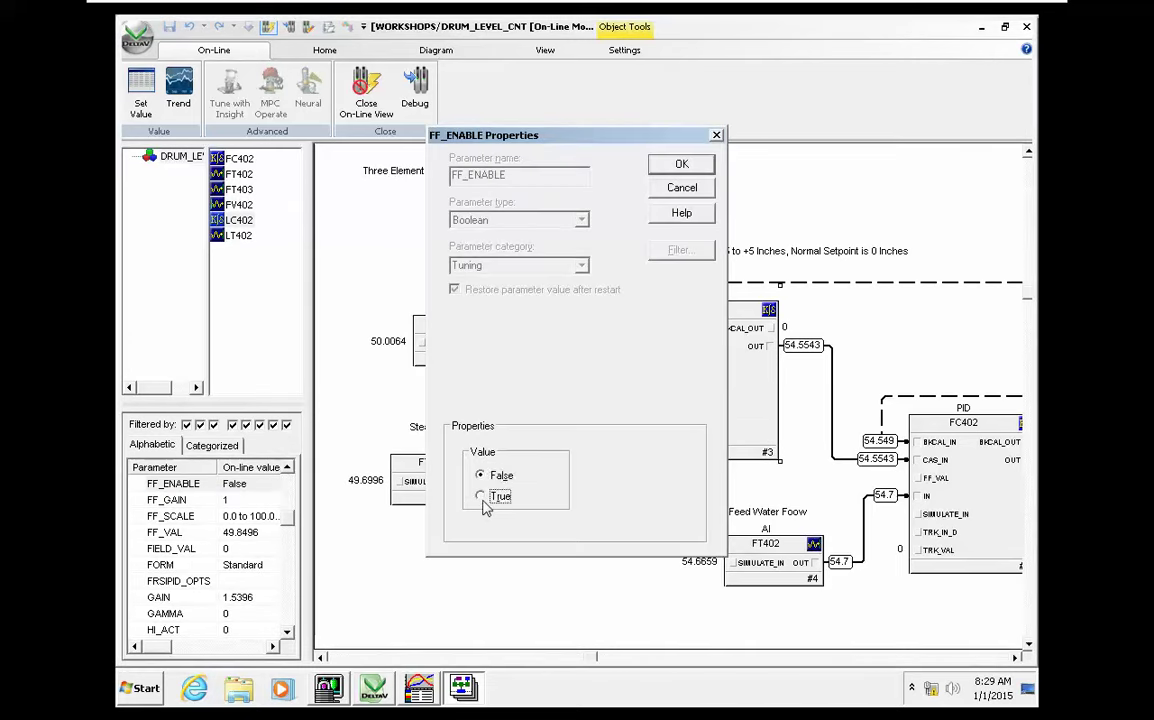
click(682, 164)
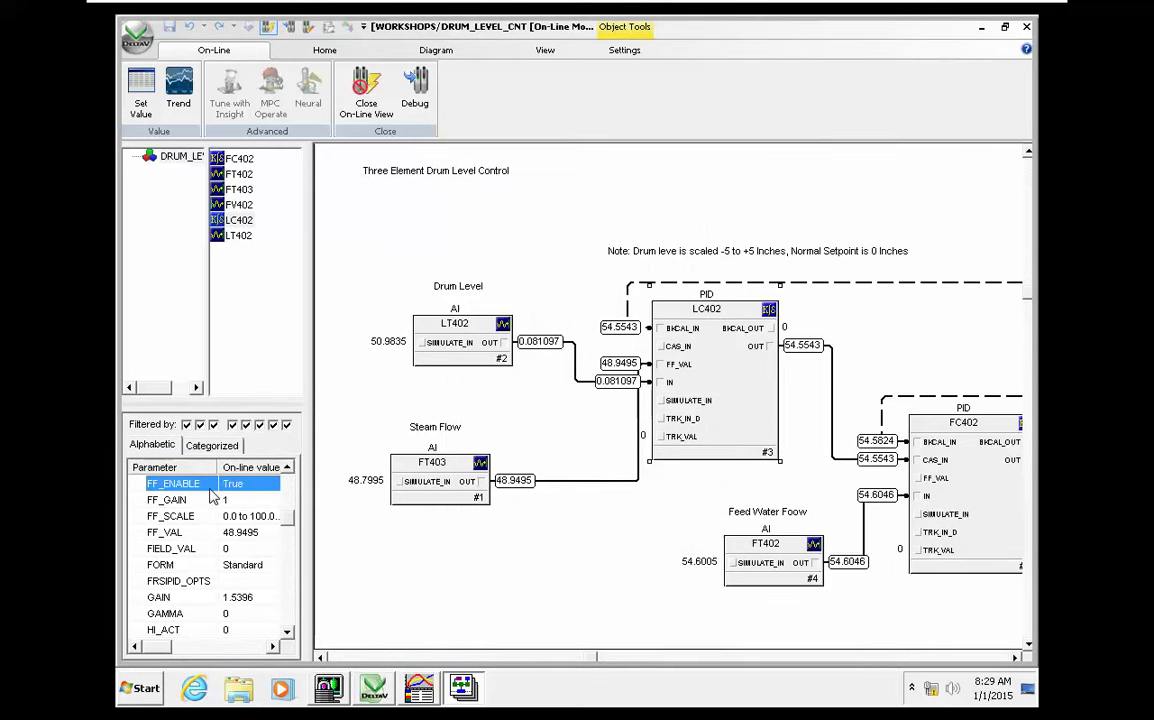
- Return LC402's normal and target modes to Auto and bring the DRUM LEVEL trend forward
double_click(240, 484)
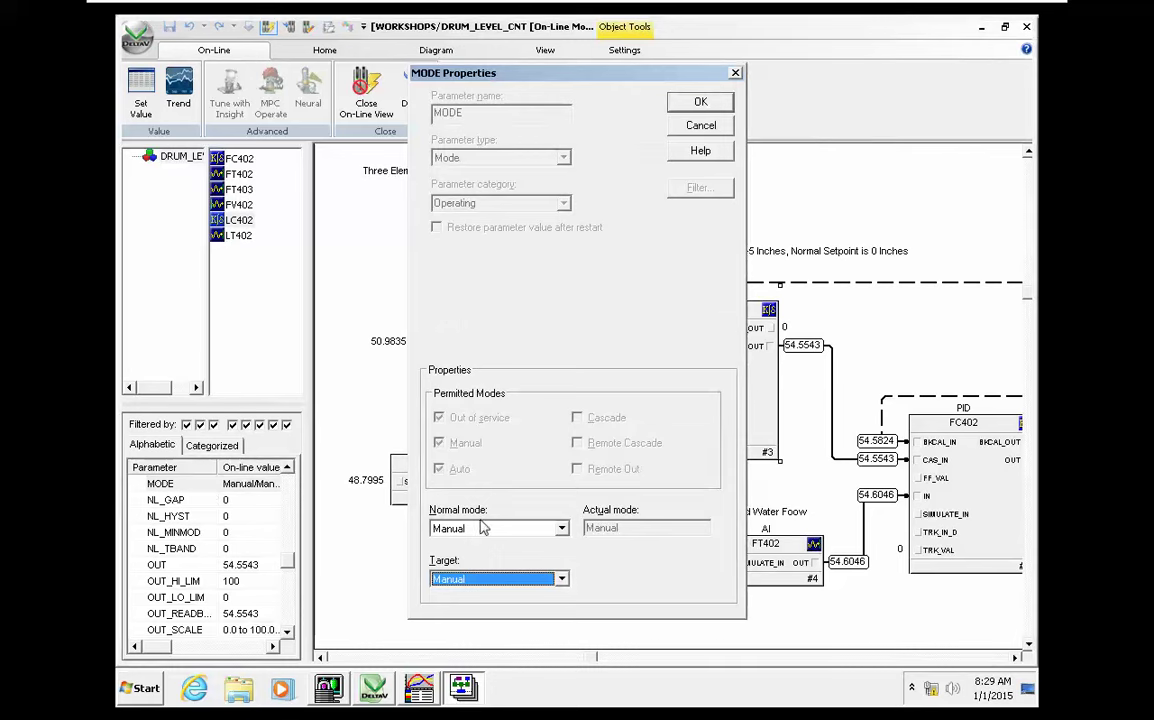
click(485, 529)
click(488, 568)
click(561, 579)
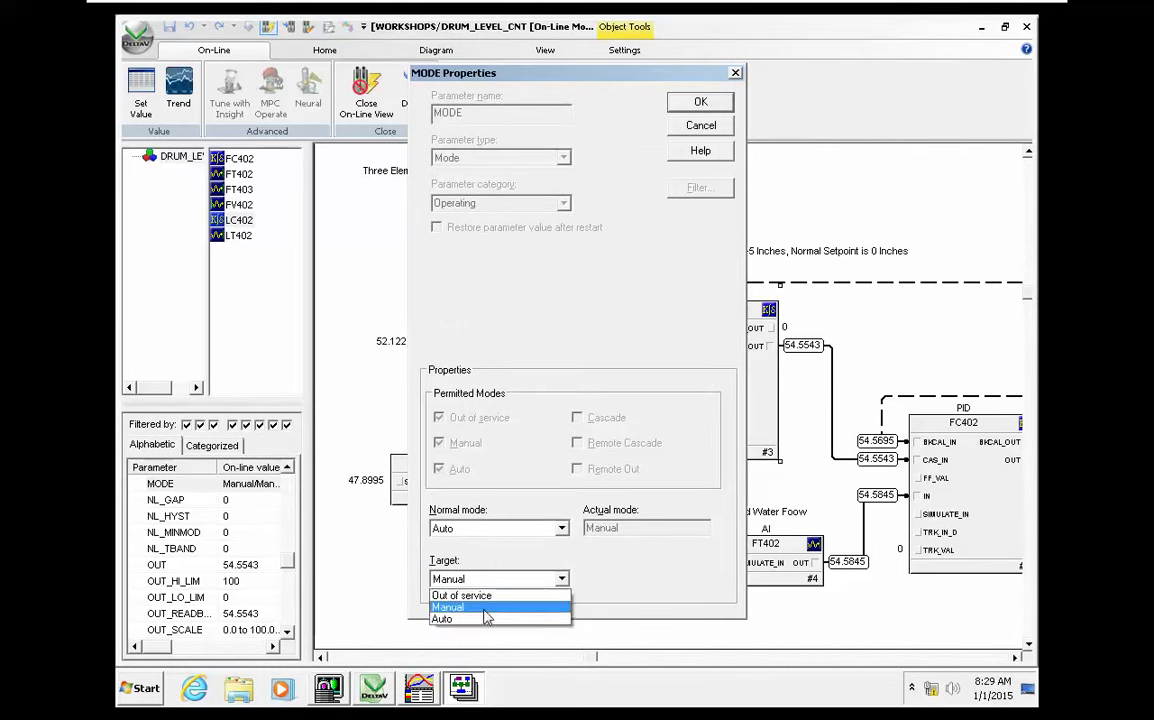
click(486, 619)
click(700, 102)
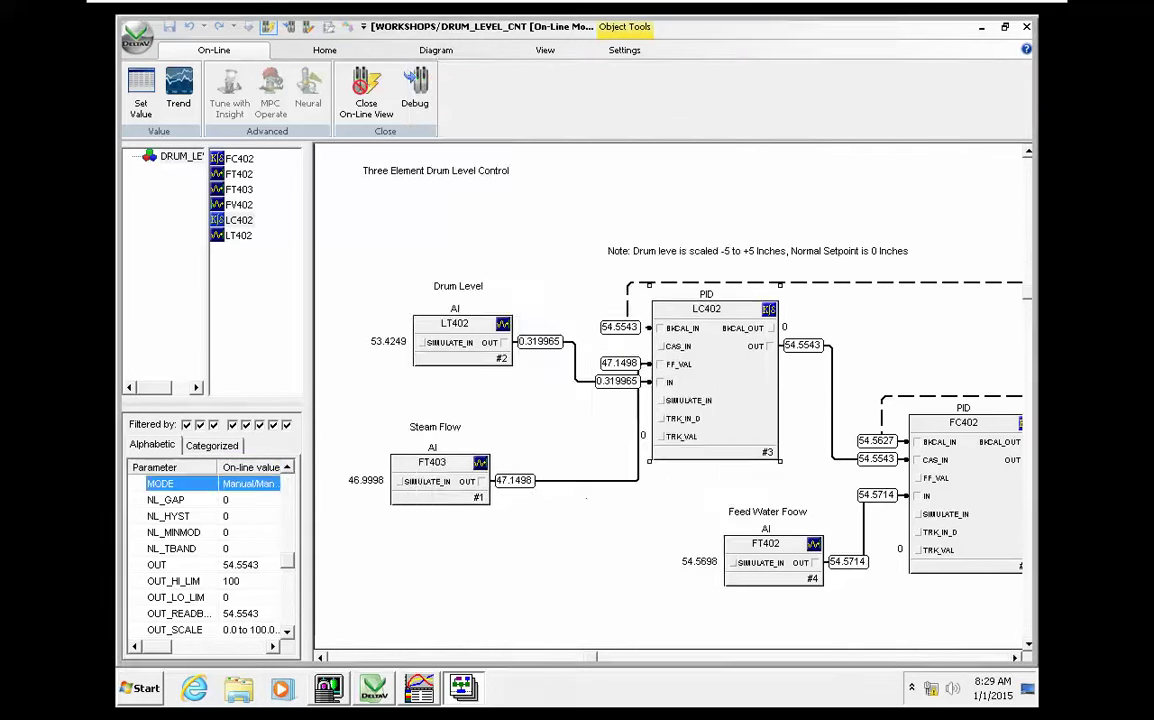
click(462, 690)
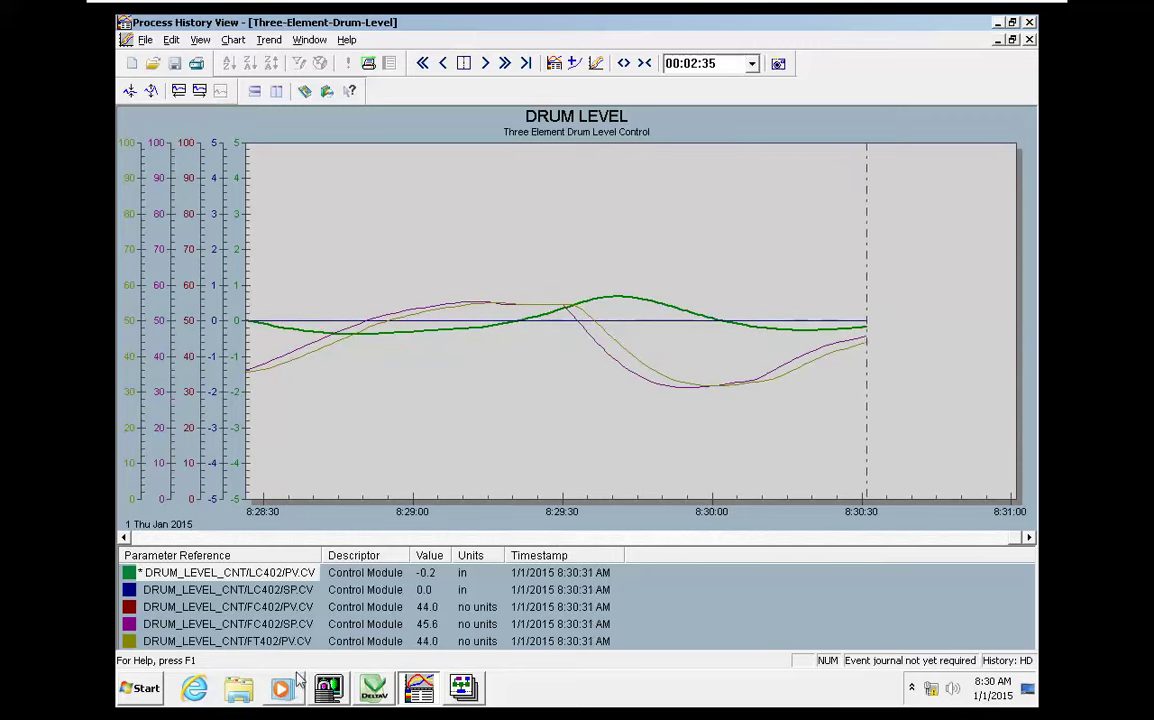
- Let the drum level trend run to about 8:30:30 with feedforward on, then return to Control Studio
click(465, 686)
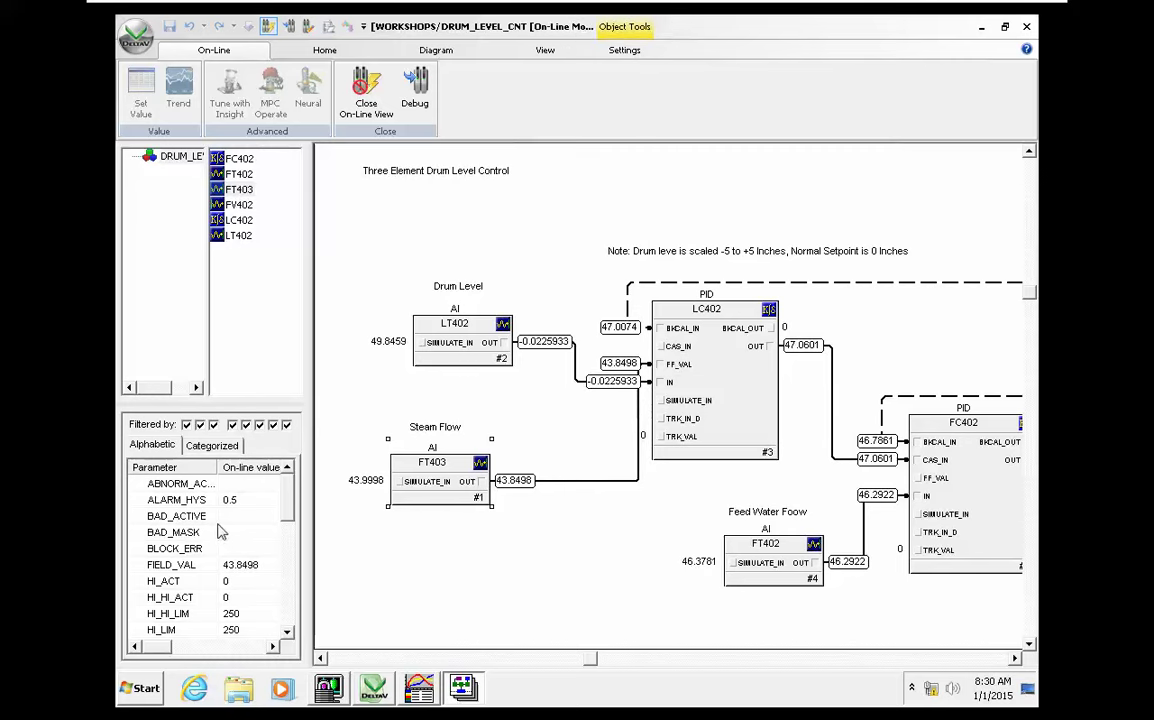
- Check that LC402's FF_ENABLE reads True, then bring the DRUM LEVEL trend back to the front
click(165, 517)
key(Down)
key(Down)
key(Down)
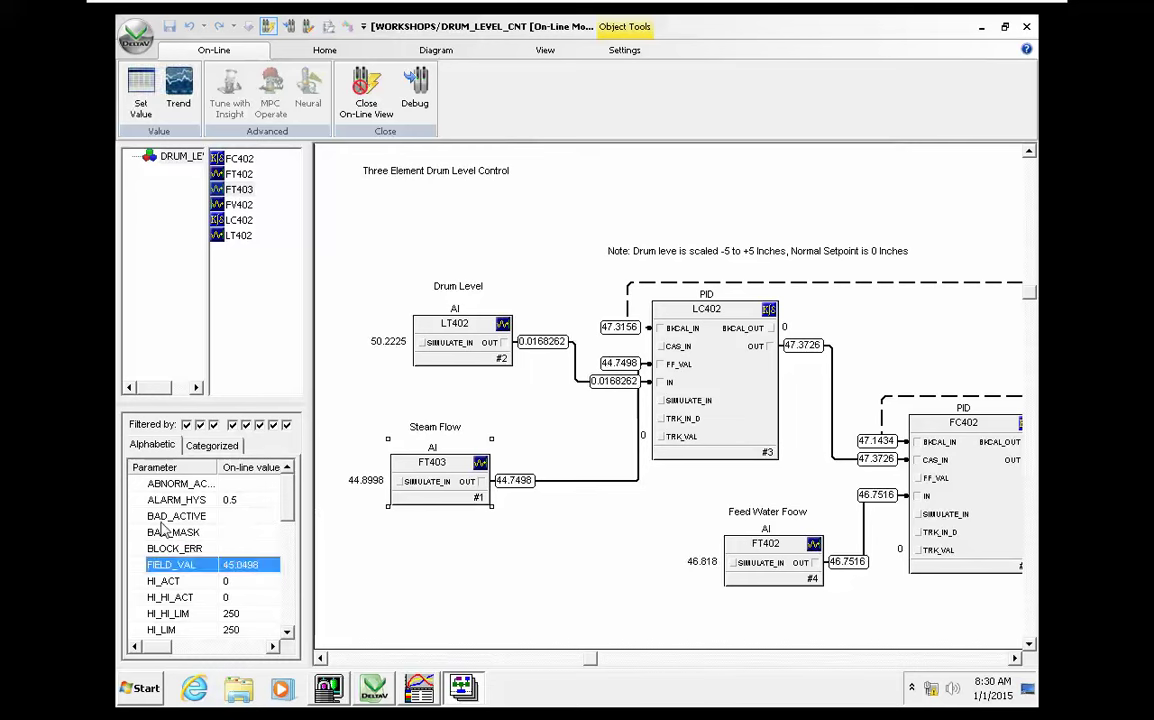
click(172, 532)
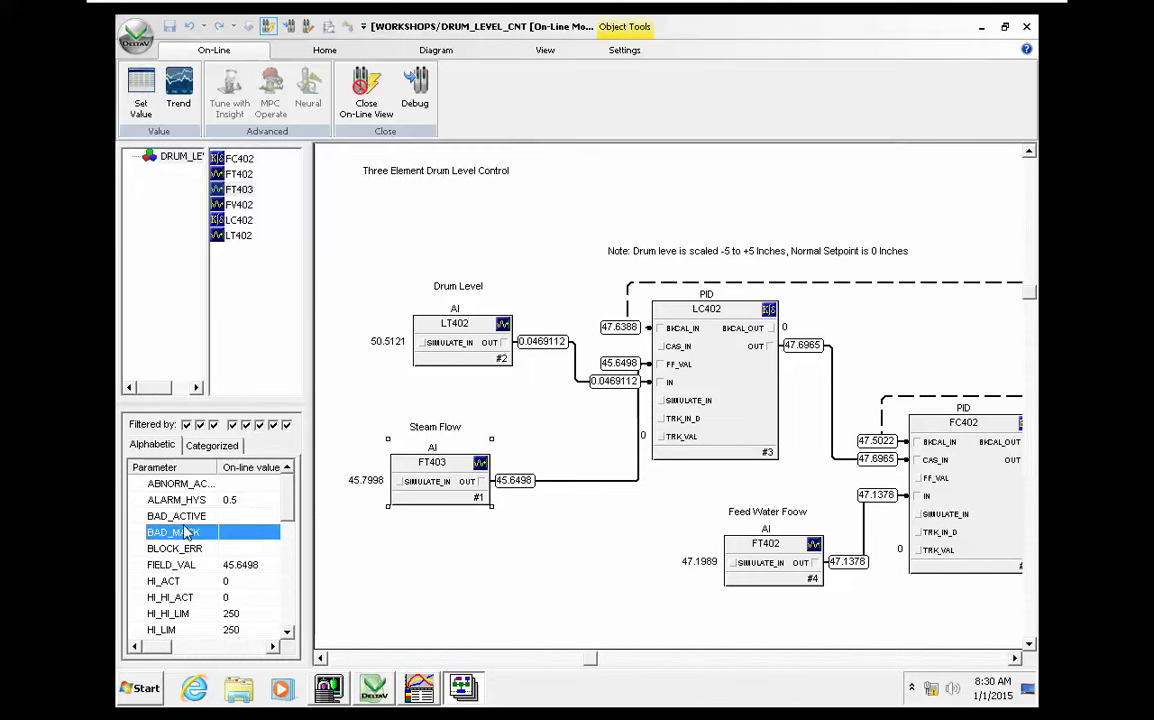
click(697, 376)
click(175, 499)
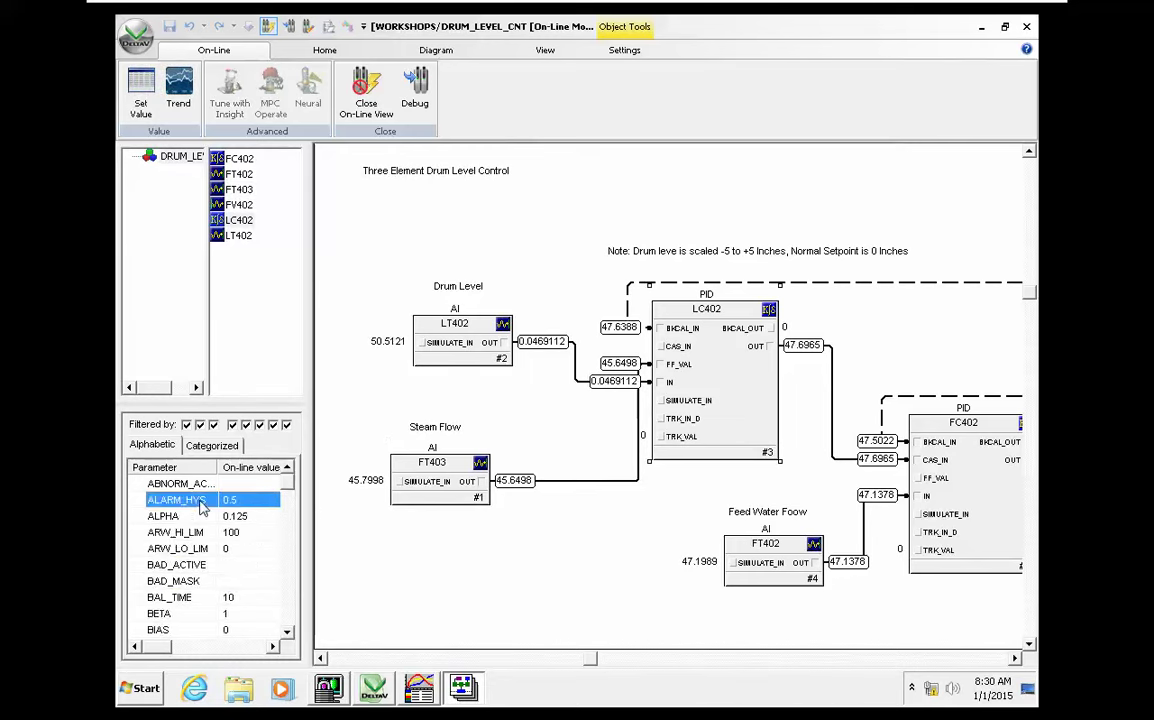
scroll(200, 505, down, 8)
click(200, 500)
key(Up)
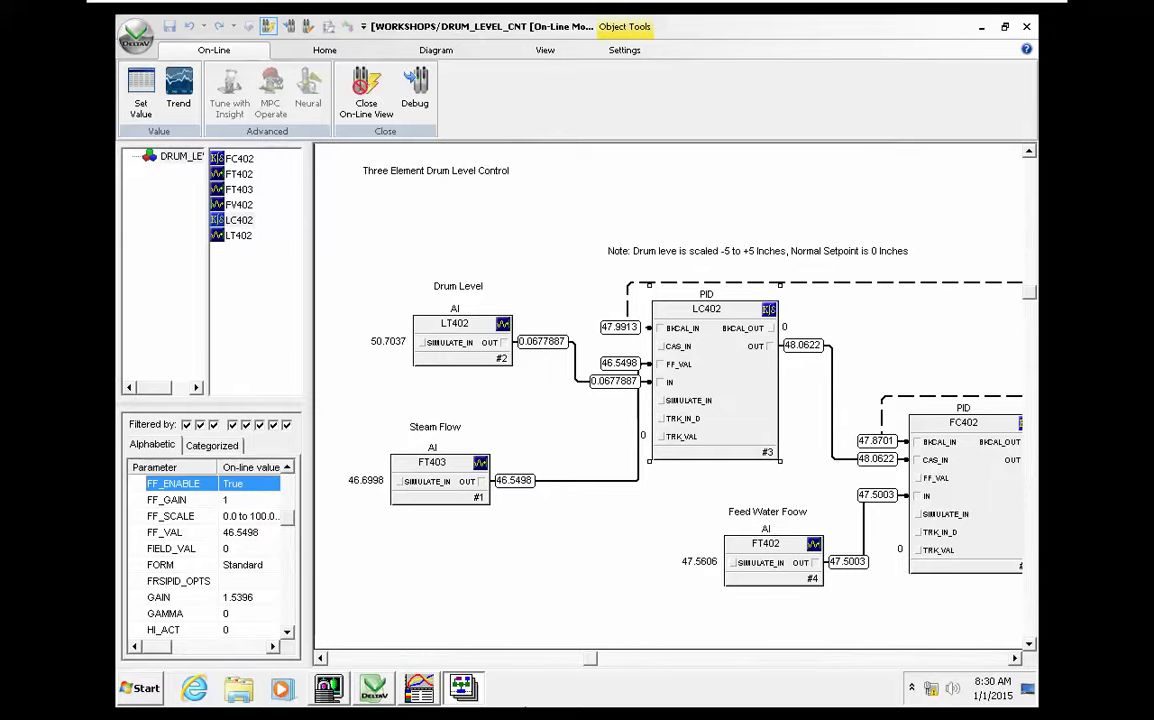
click(420, 688)
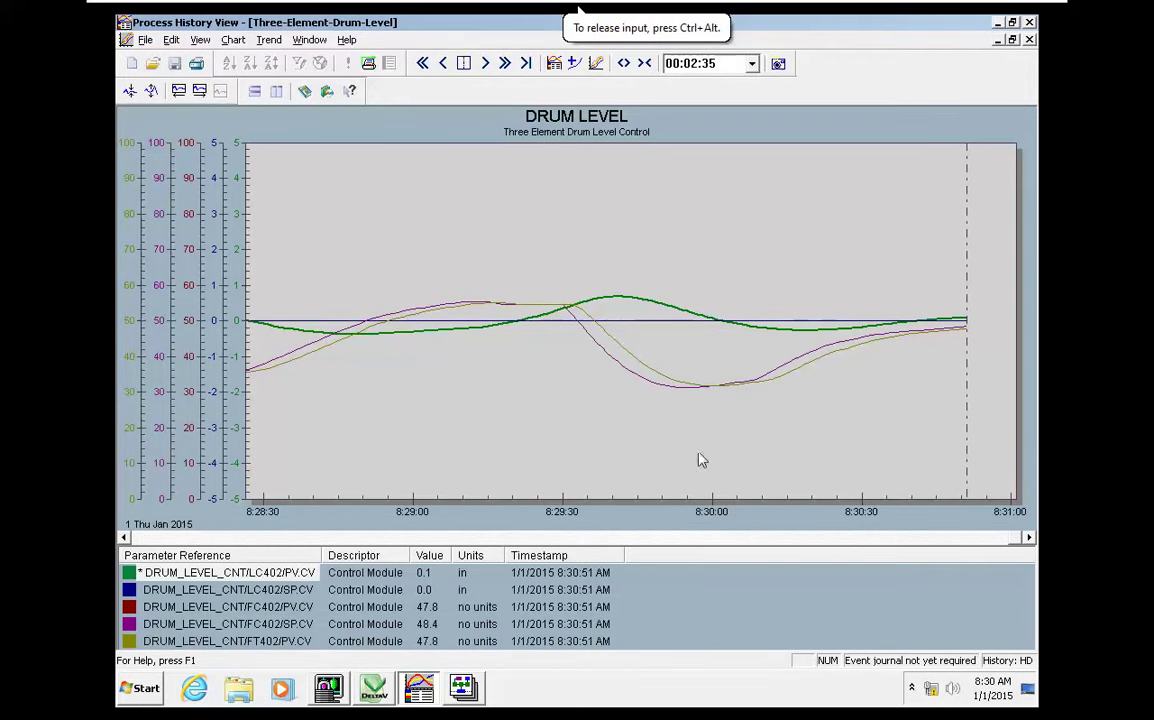